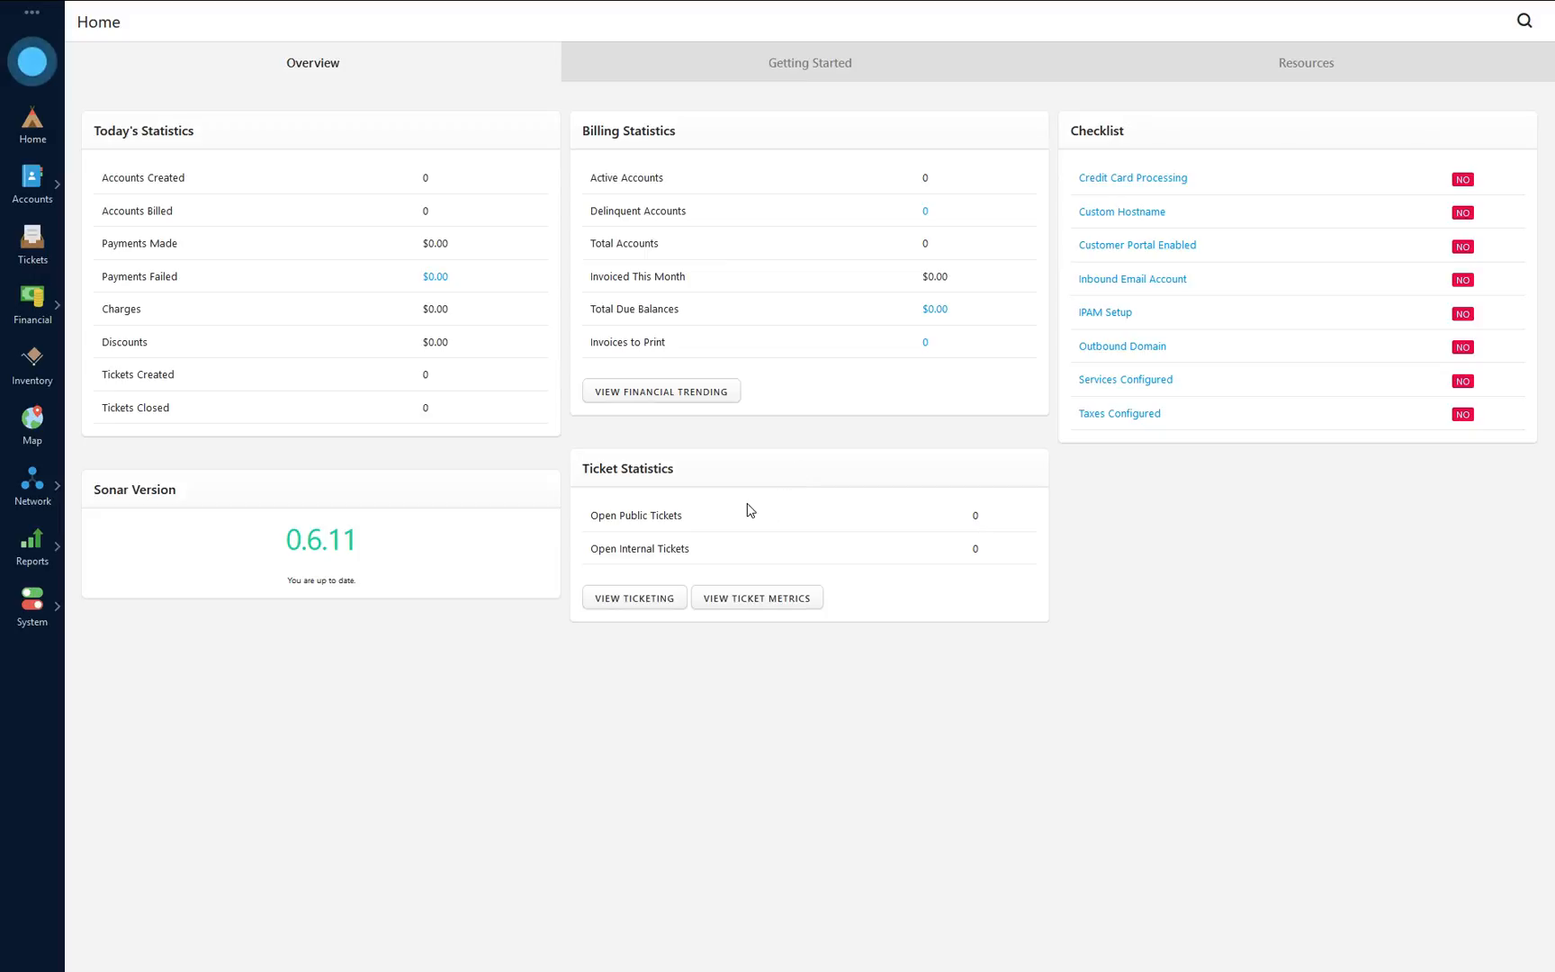
# Create a voice rate center named Default Rate Center and dismiss the notification.
pyautogui.click(33, 611)
pyautogui.scroll(-3, 225, 648)
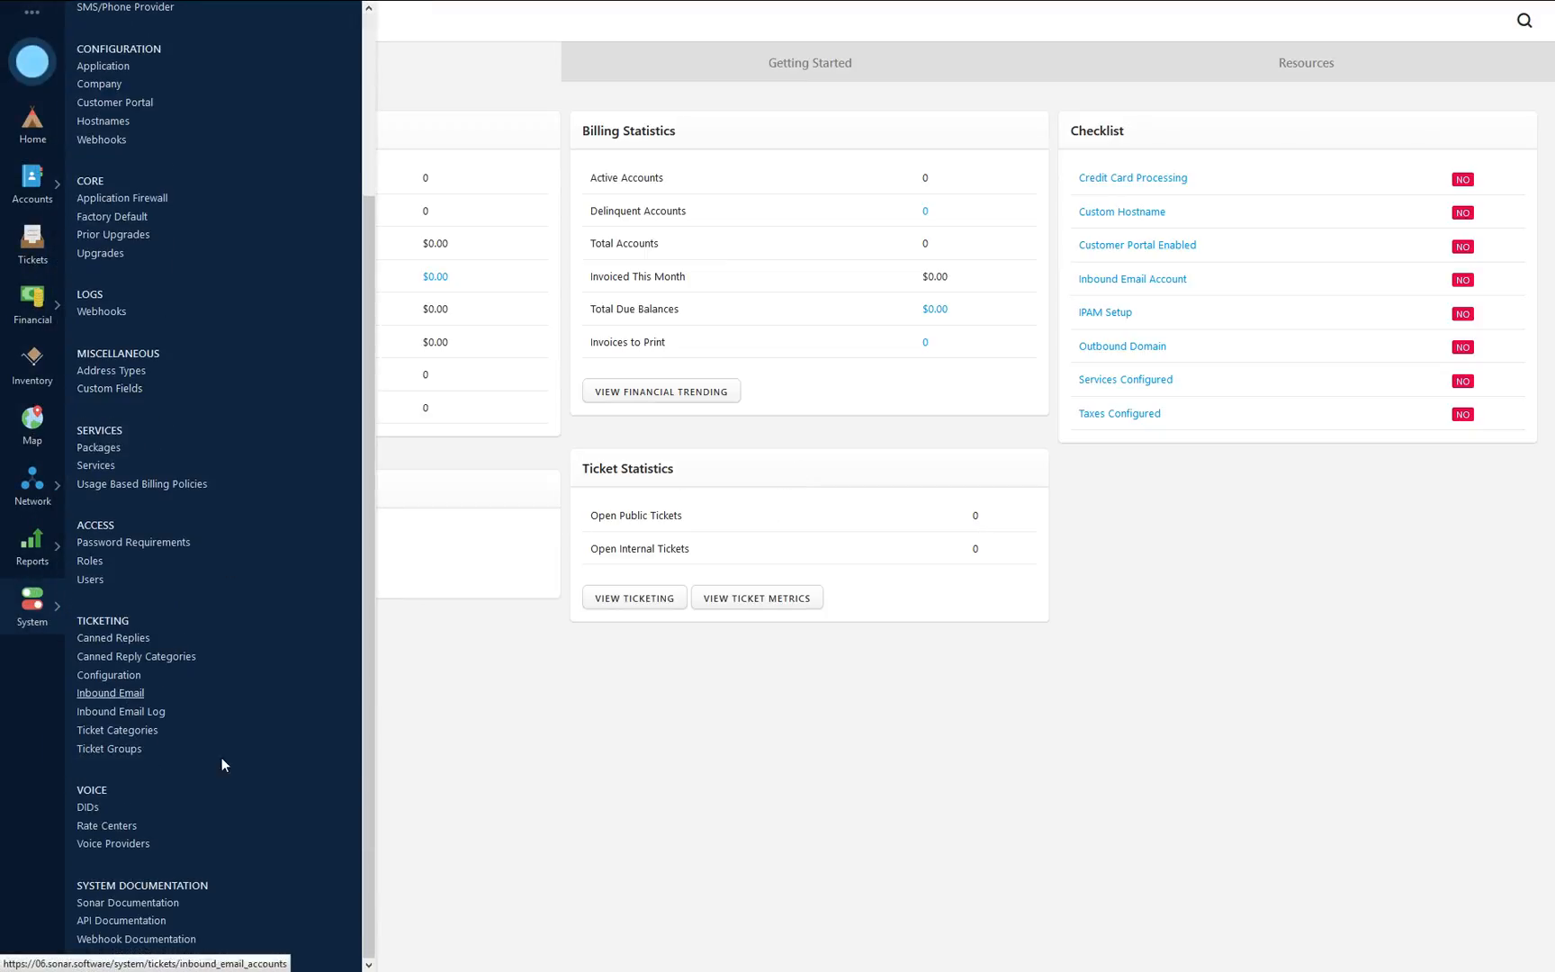
pyautogui.click(106, 825)
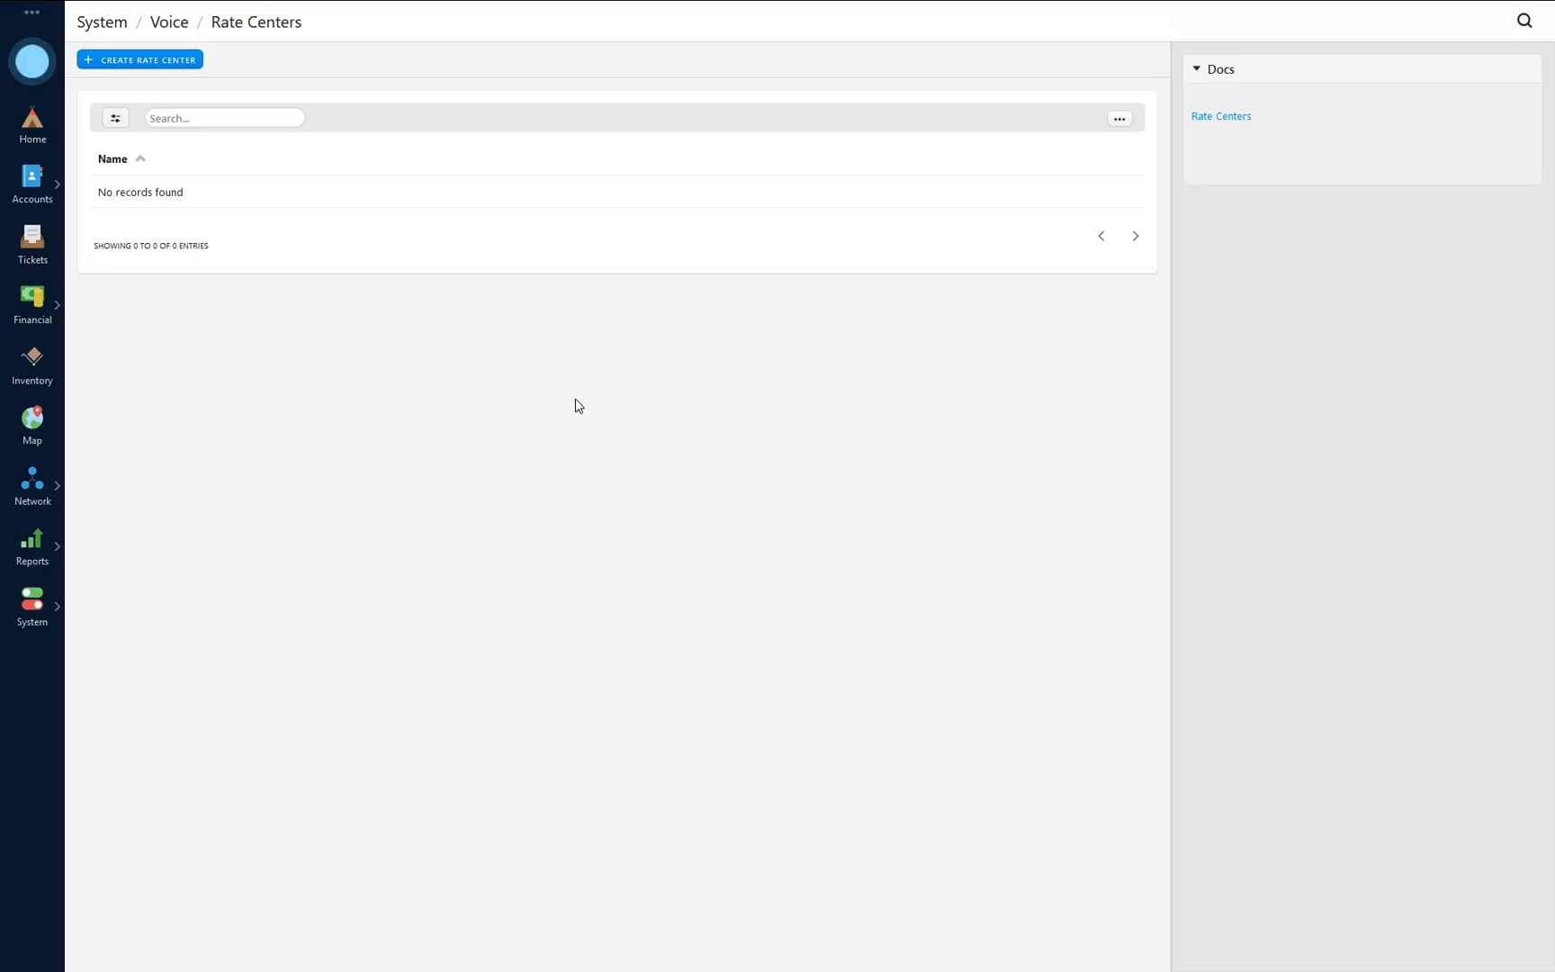
pyautogui.click(161, 61)
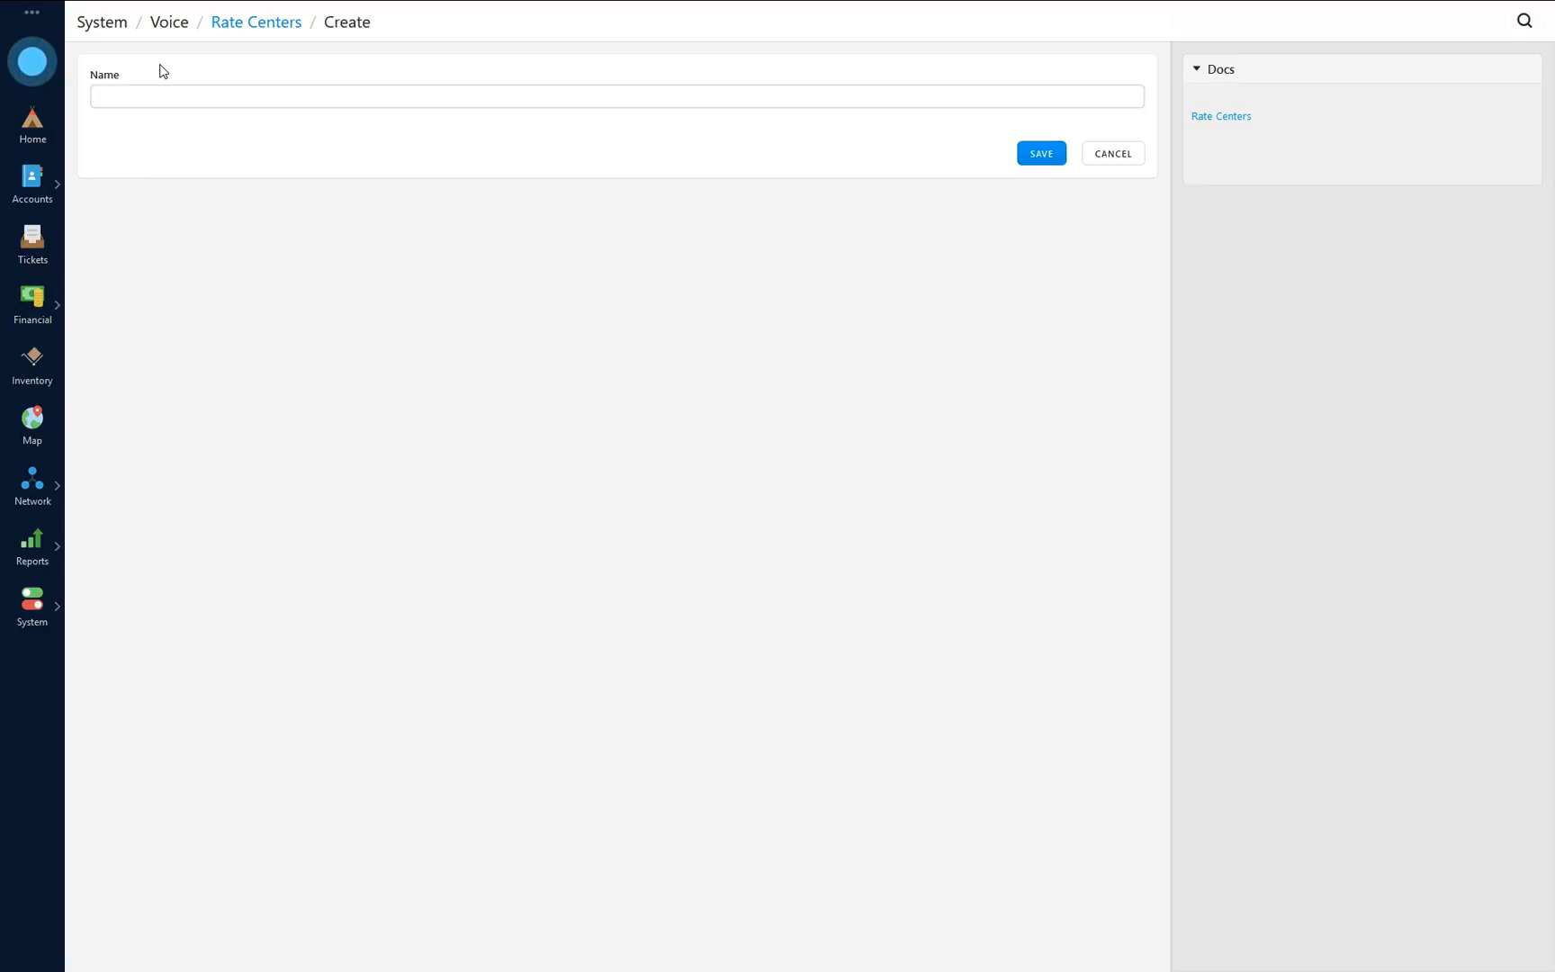
pyautogui.click(215, 94)
pyautogui.write('Default Ra')
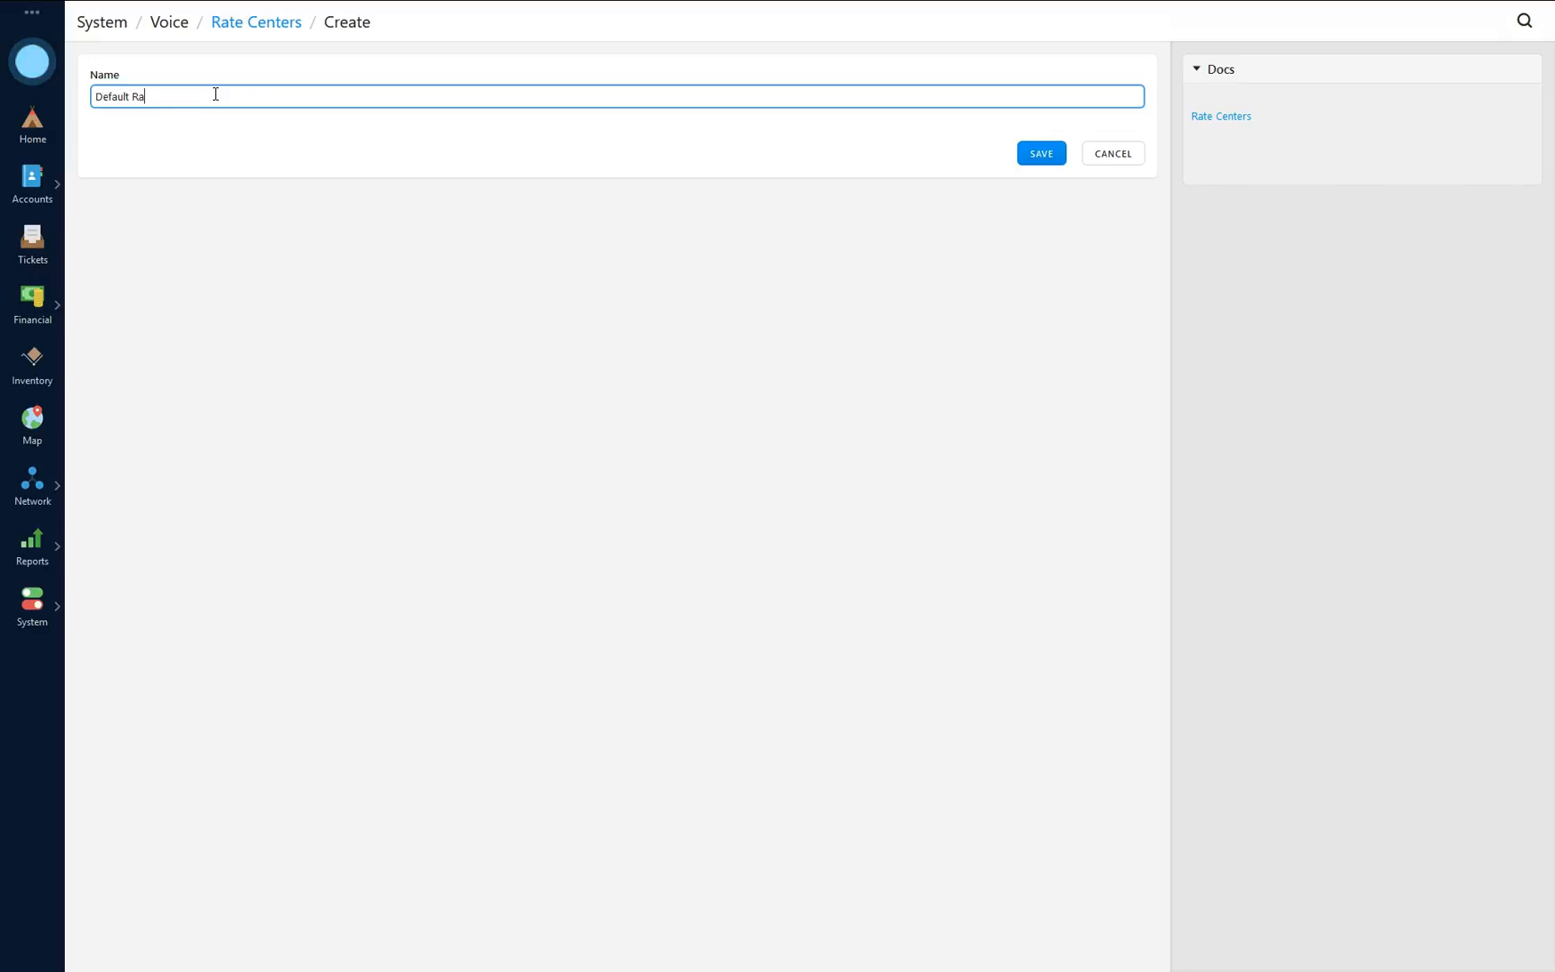
pyautogui.write('te Center')
pyautogui.press('Return')
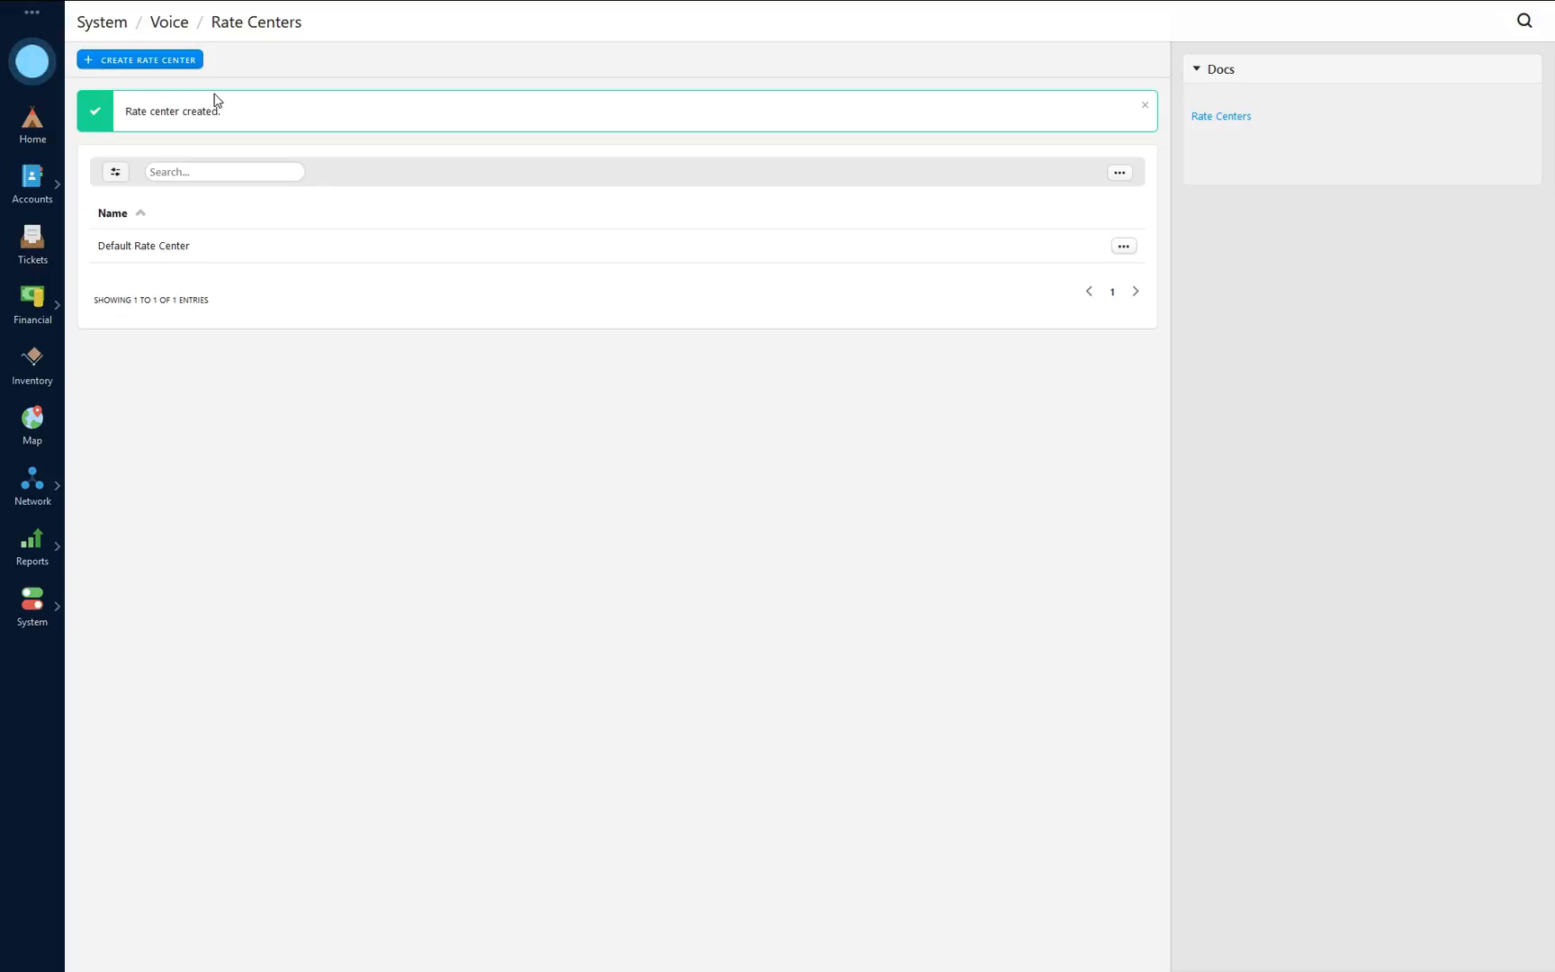
pyautogui.click(1144, 104)
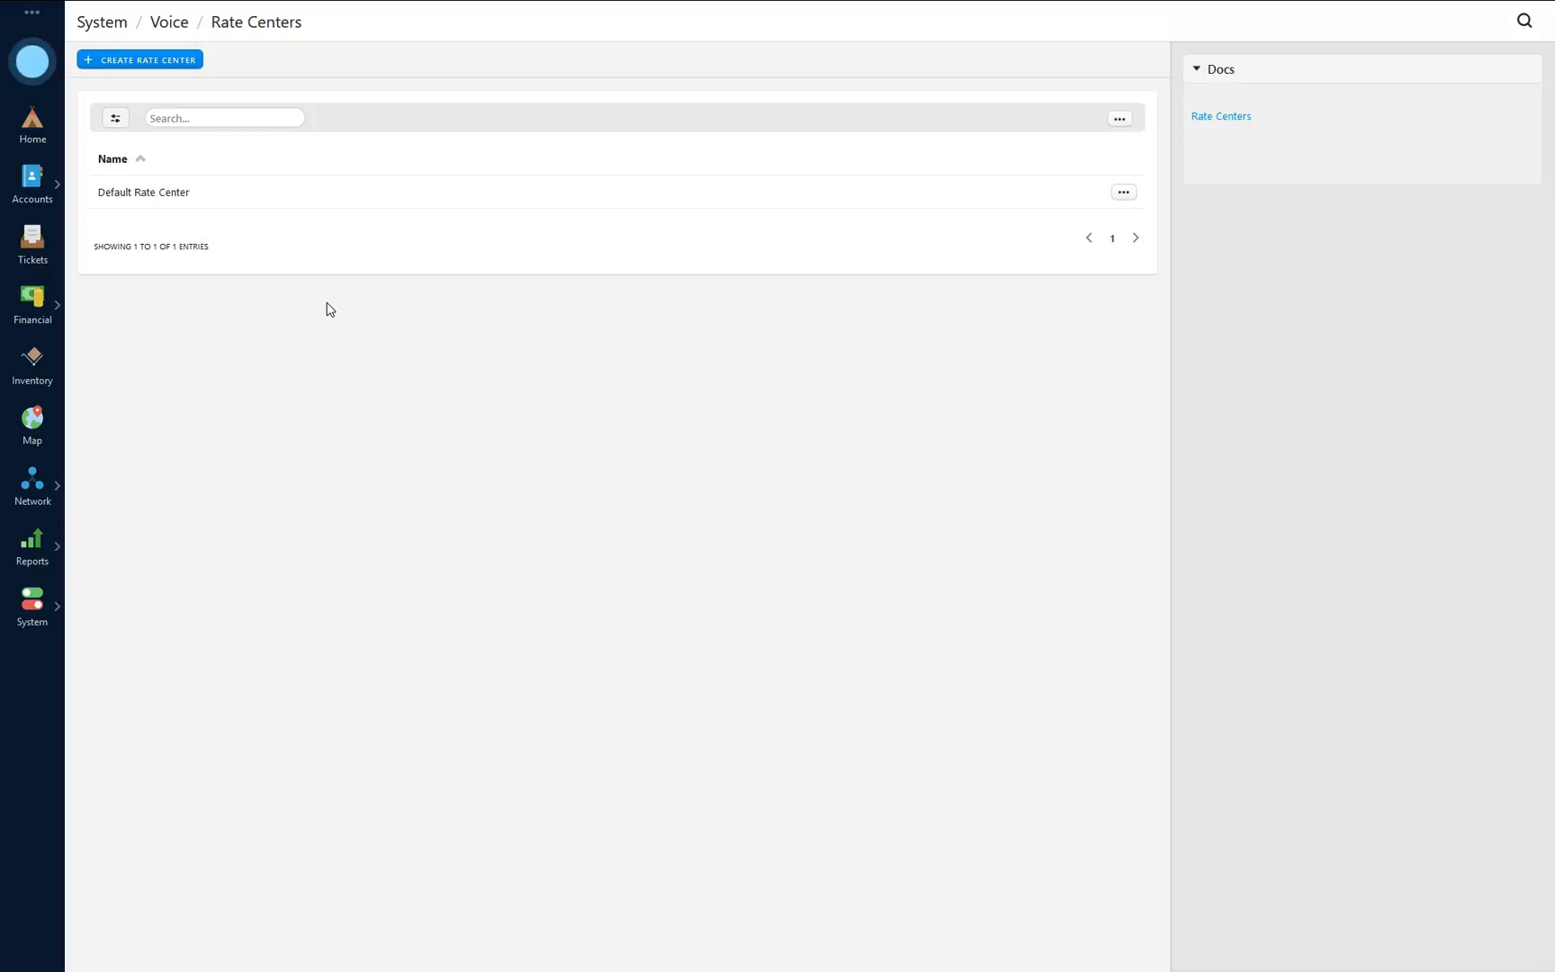
# Create a voice DID in Default Rate Center, entering the ten-digit phone number, and save it.
pyautogui.click(43, 612)
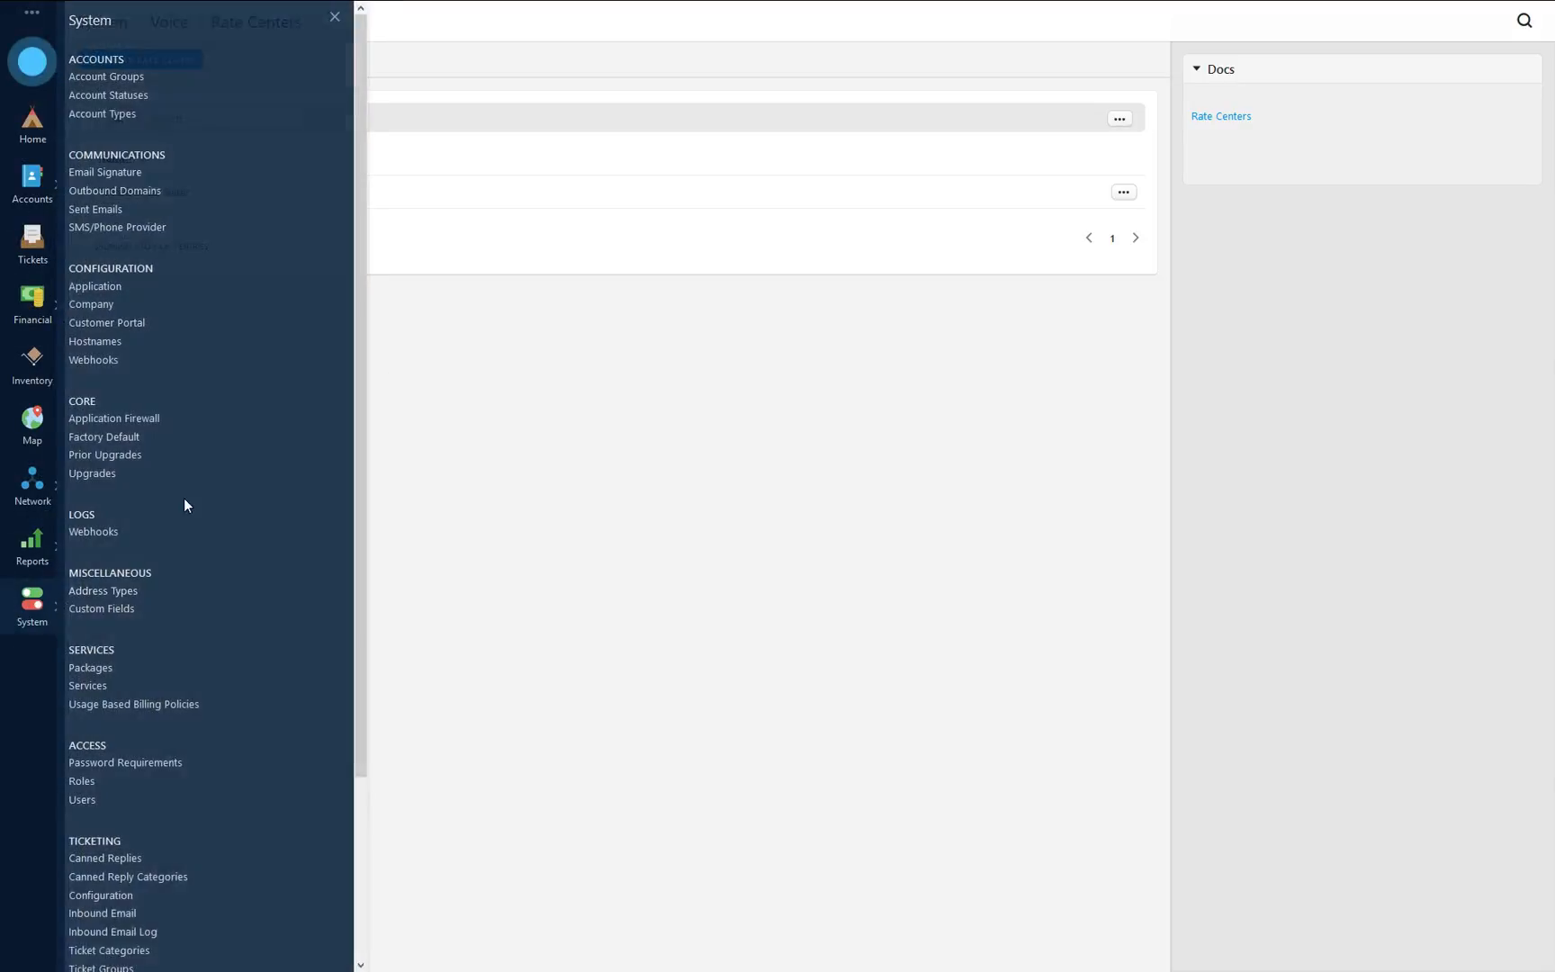
pyautogui.scroll(-3, 166, 722)
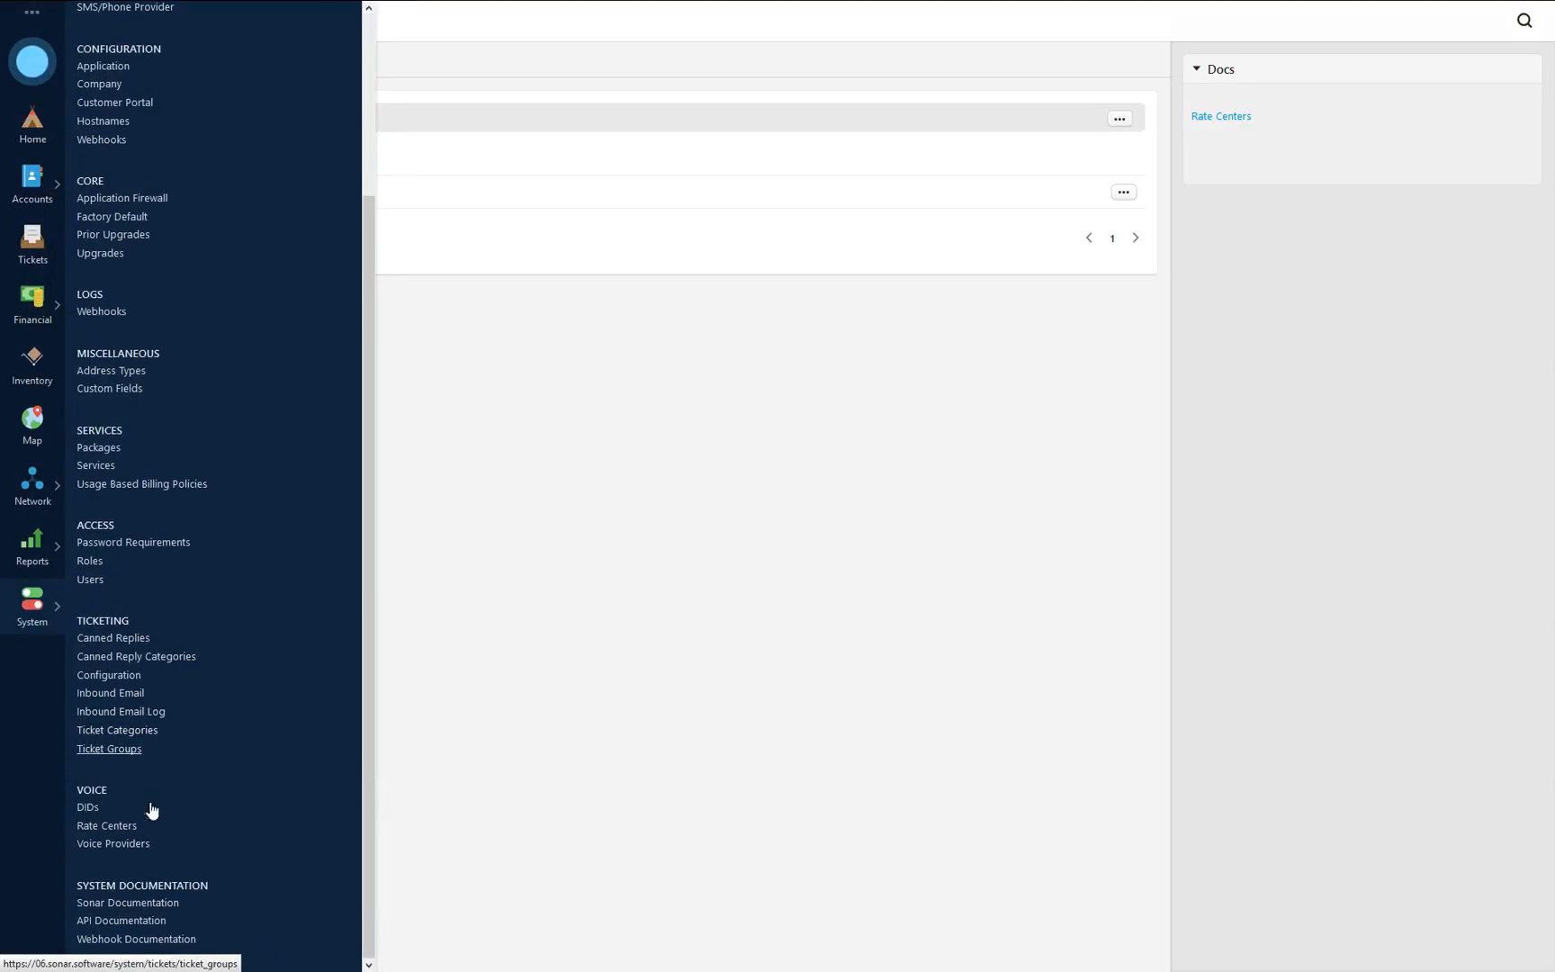
pyautogui.click(88, 807)
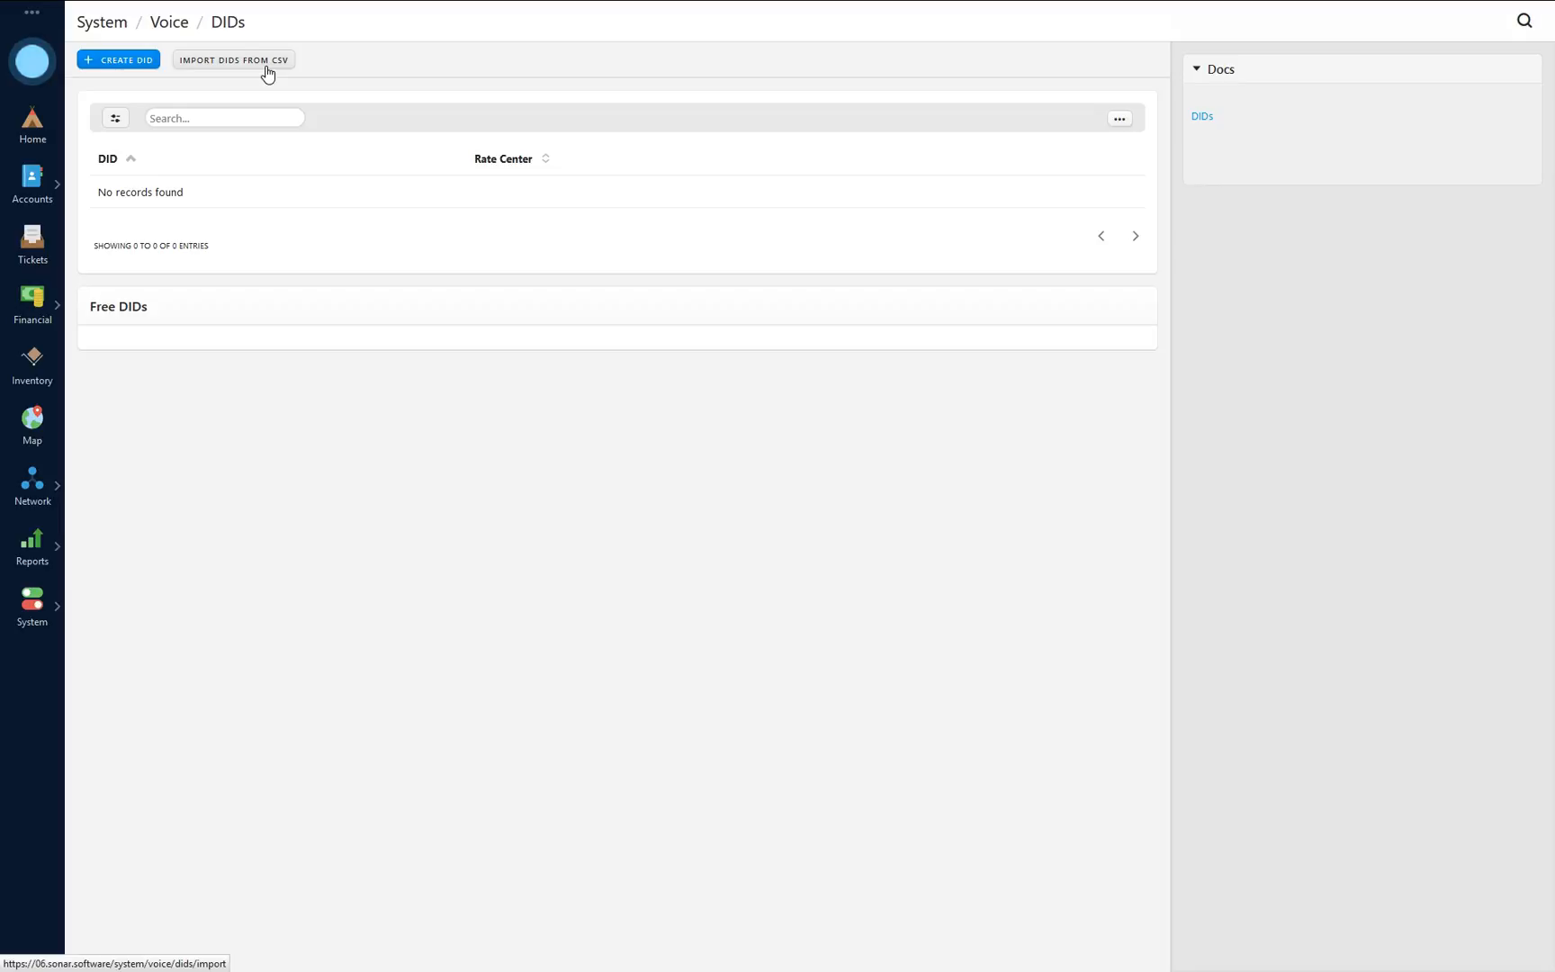
pyautogui.click(127, 61)
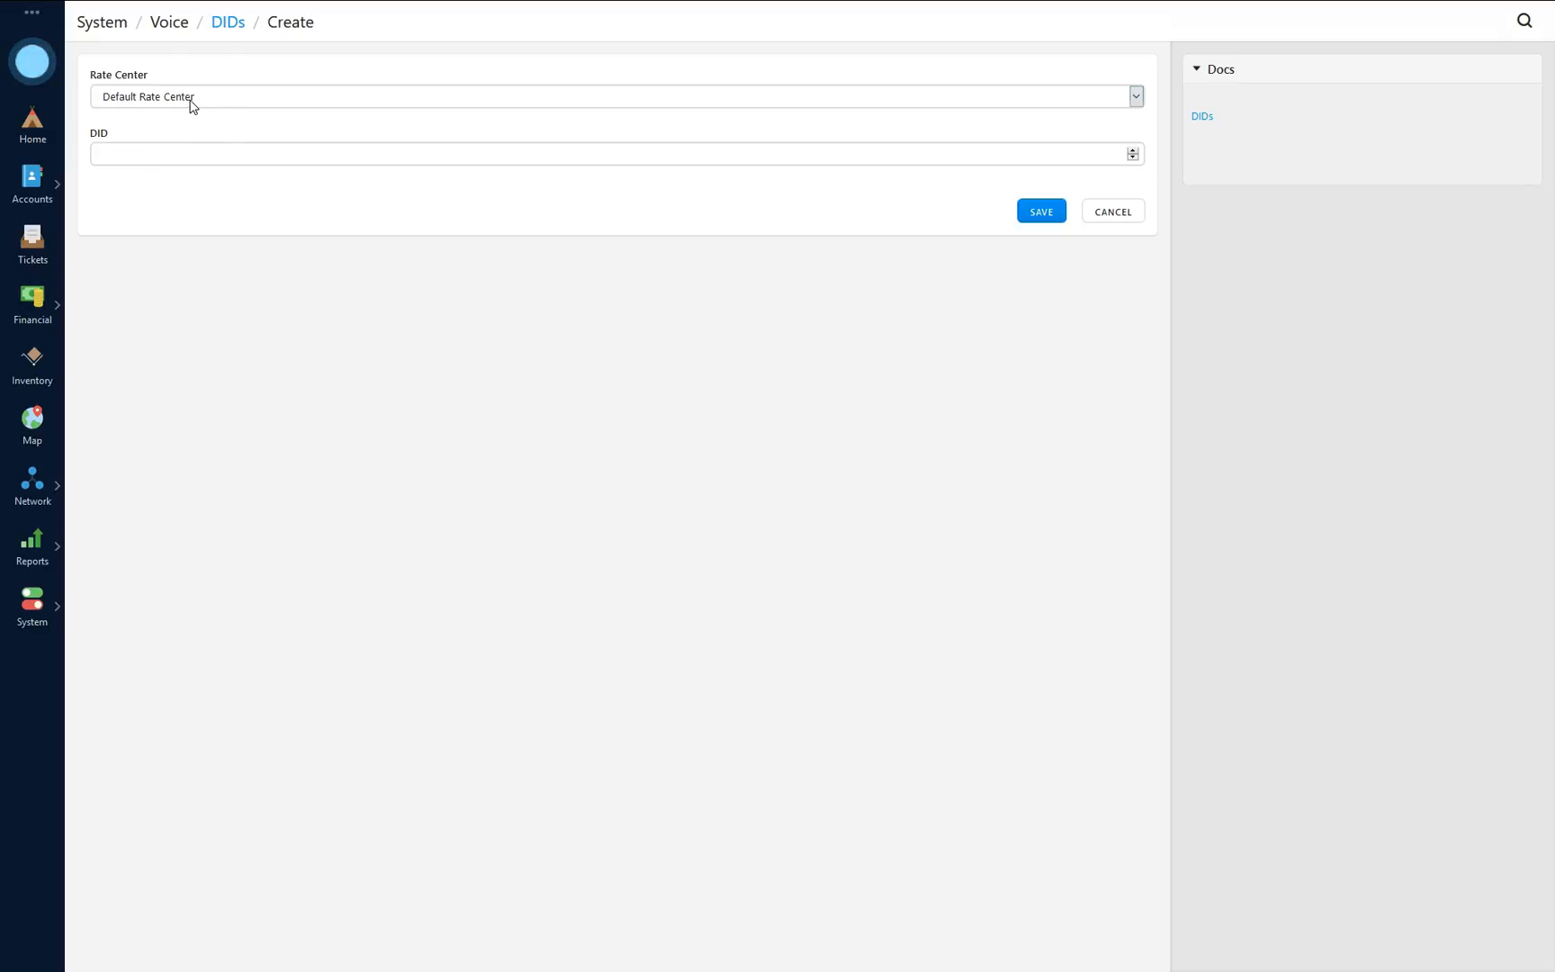
pyautogui.click(189, 101)
pyautogui.click(165, 99)
pyautogui.click(169, 149)
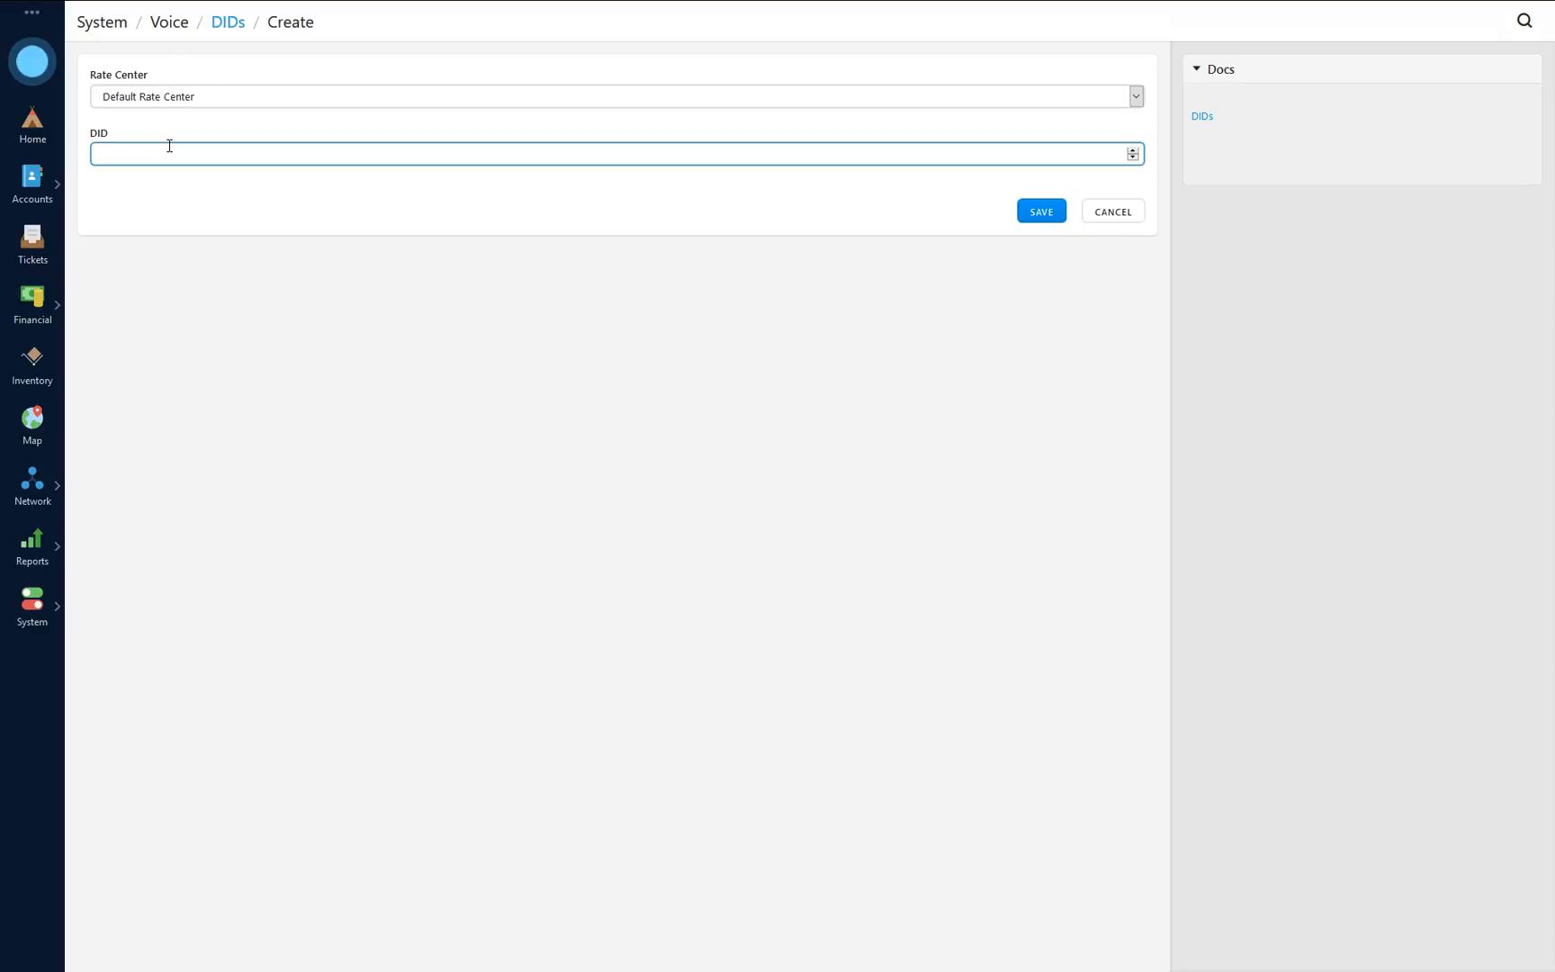
pyautogui.write('4145551234')
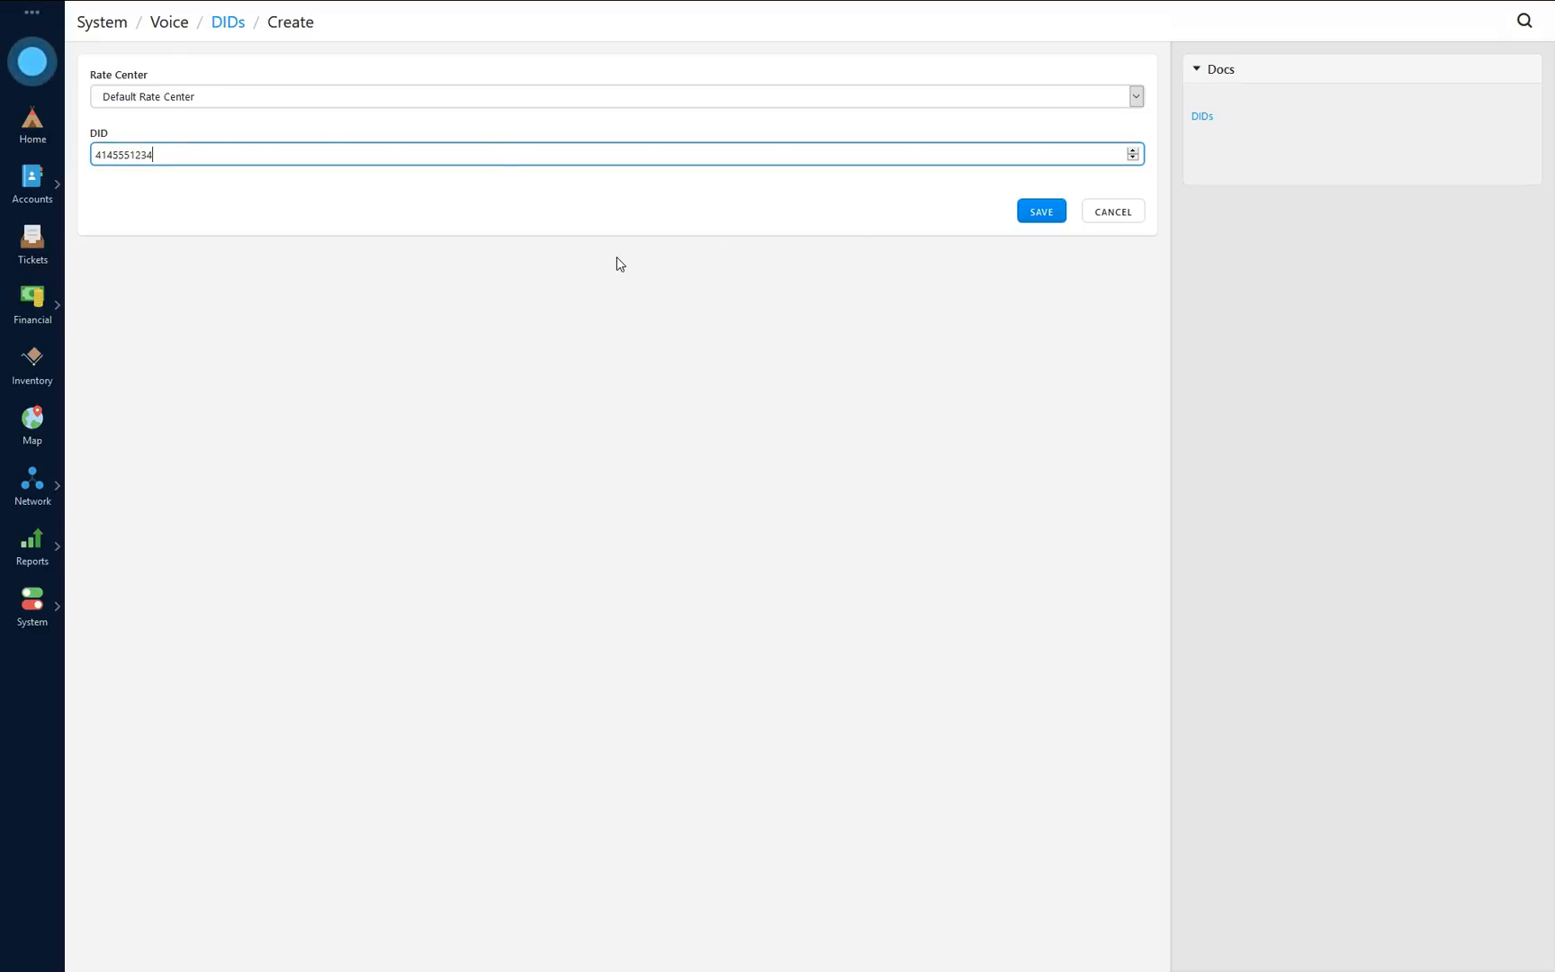
pyautogui.click(1041, 216)
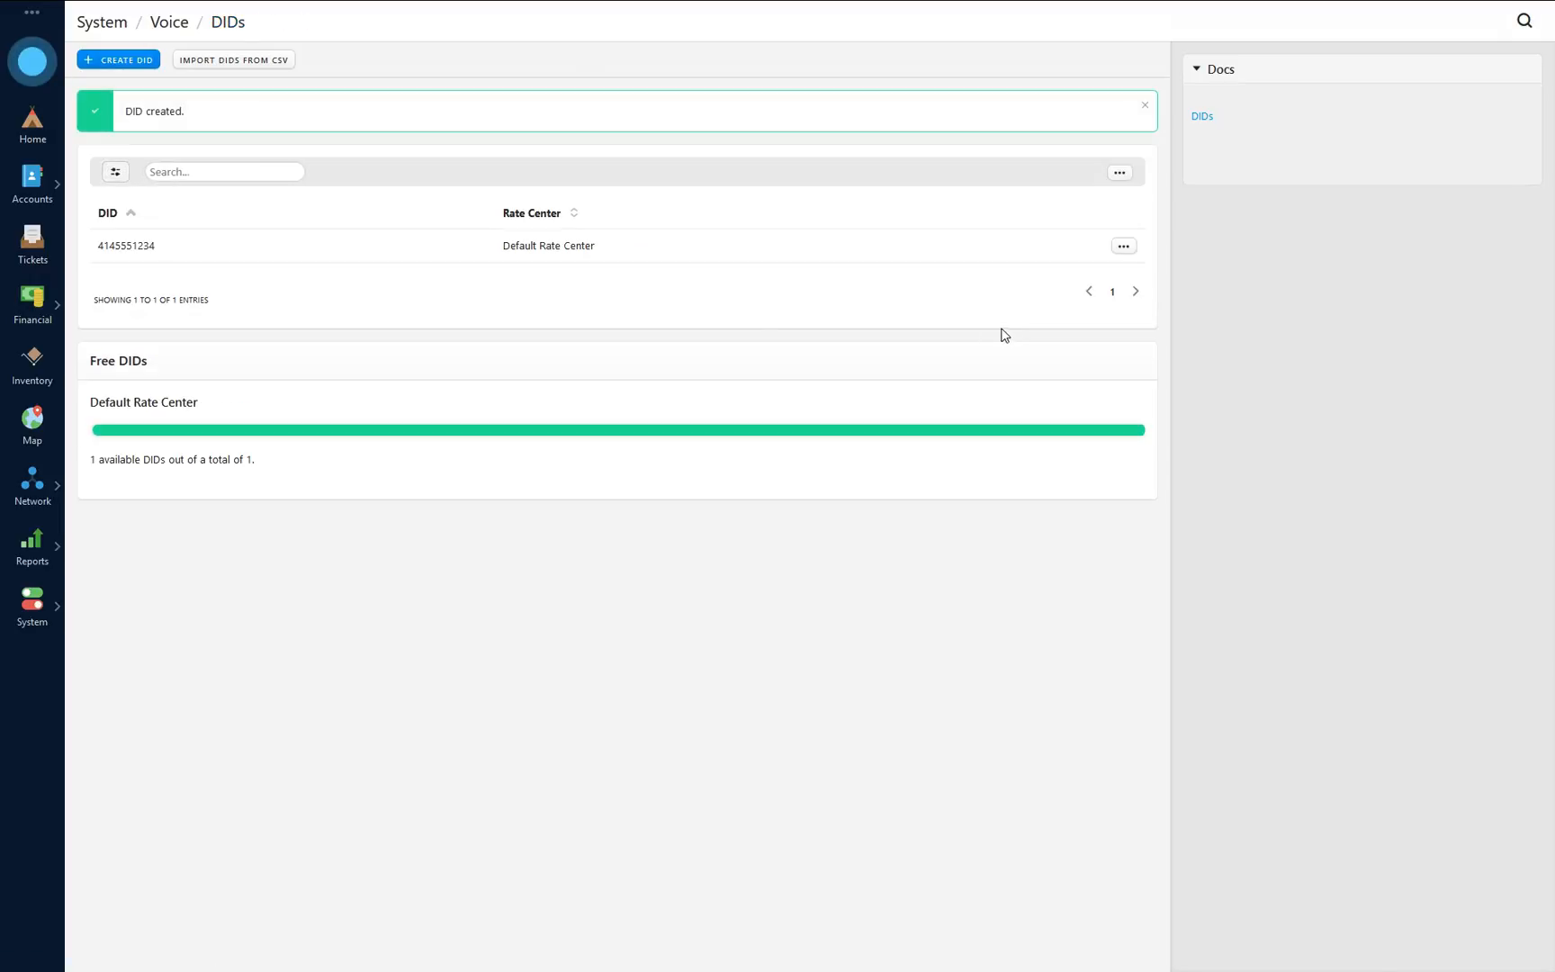
# Create a second DID in Default Rate Center using the next consecutive phone number, and save it.
pyautogui.click(146, 60)
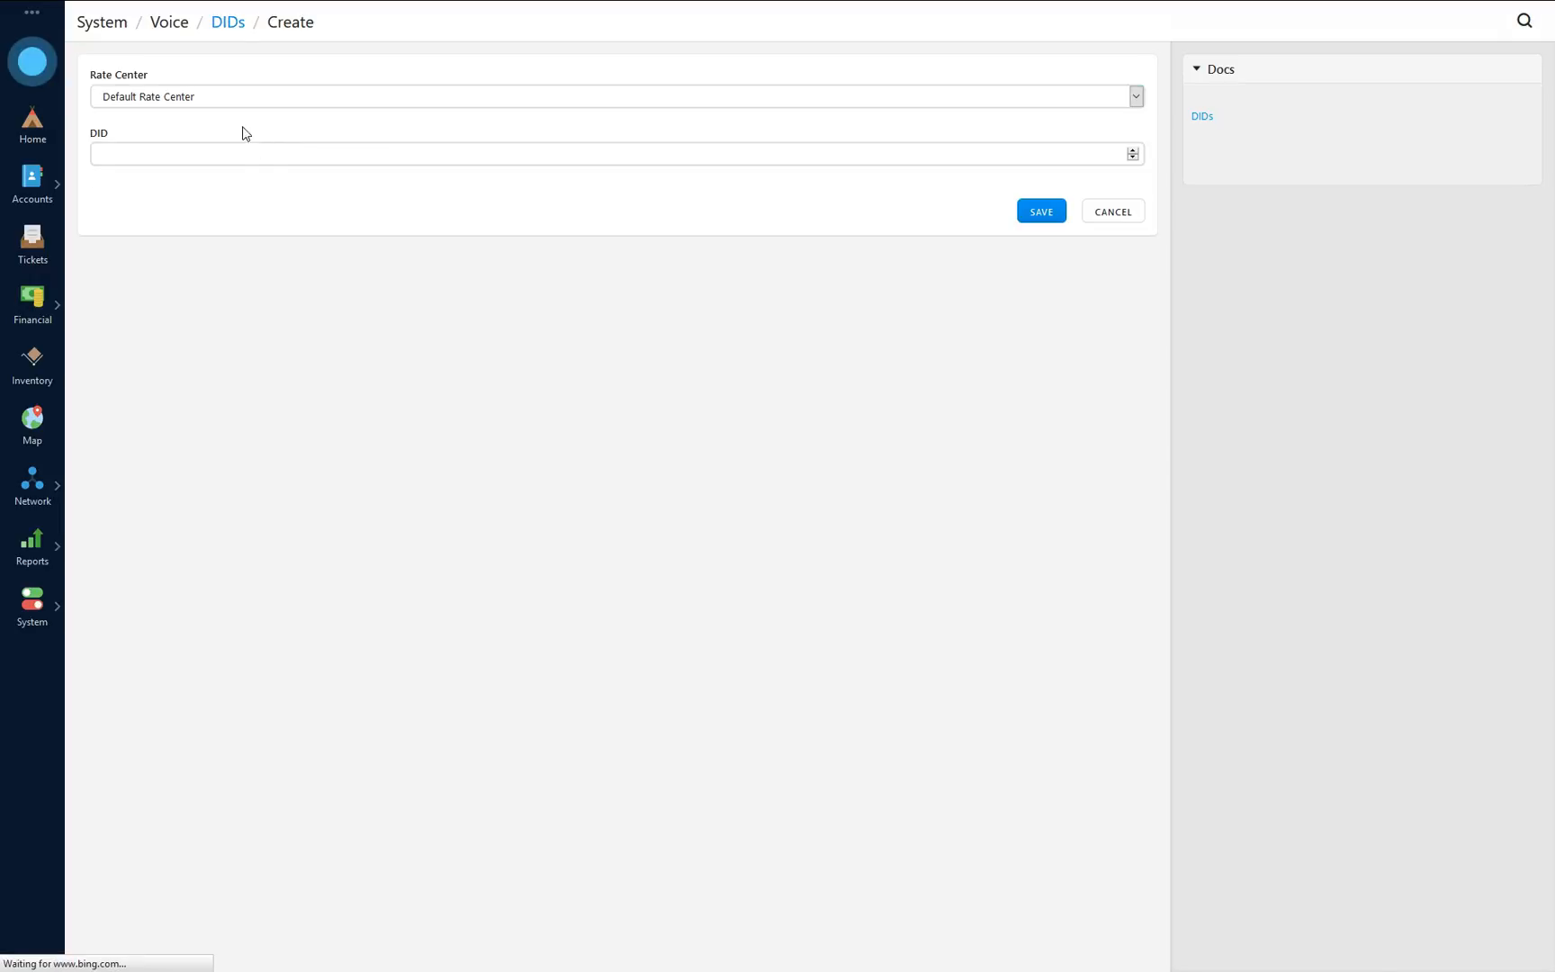
pyautogui.click(201, 153)
pyautogui.write('4145')
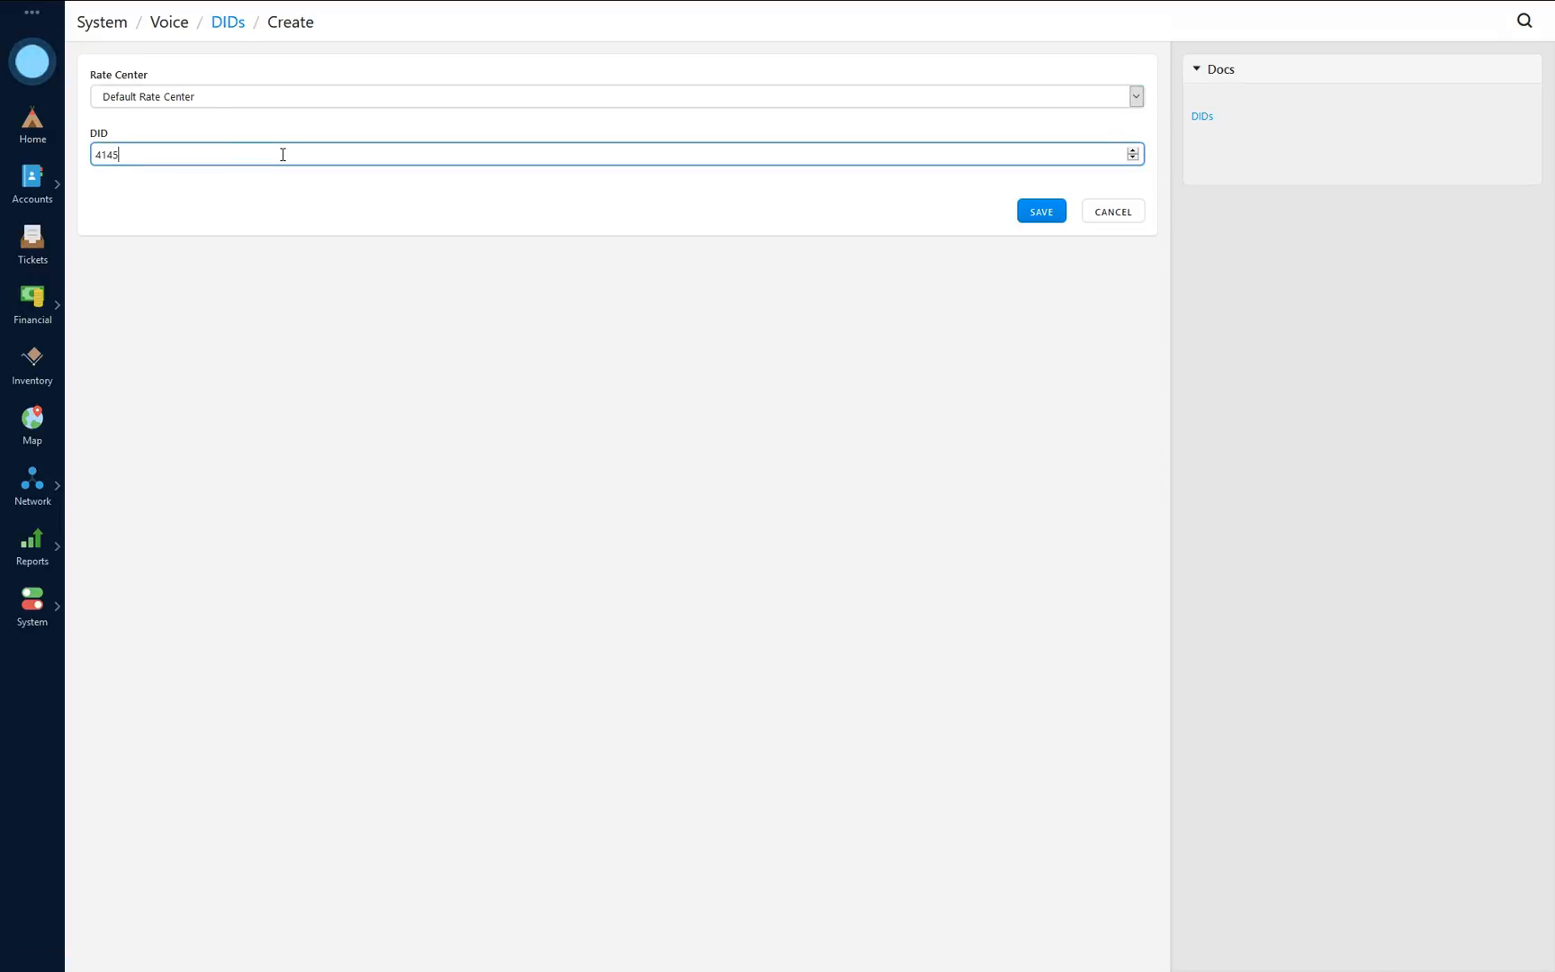
pyautogui.write('551235')
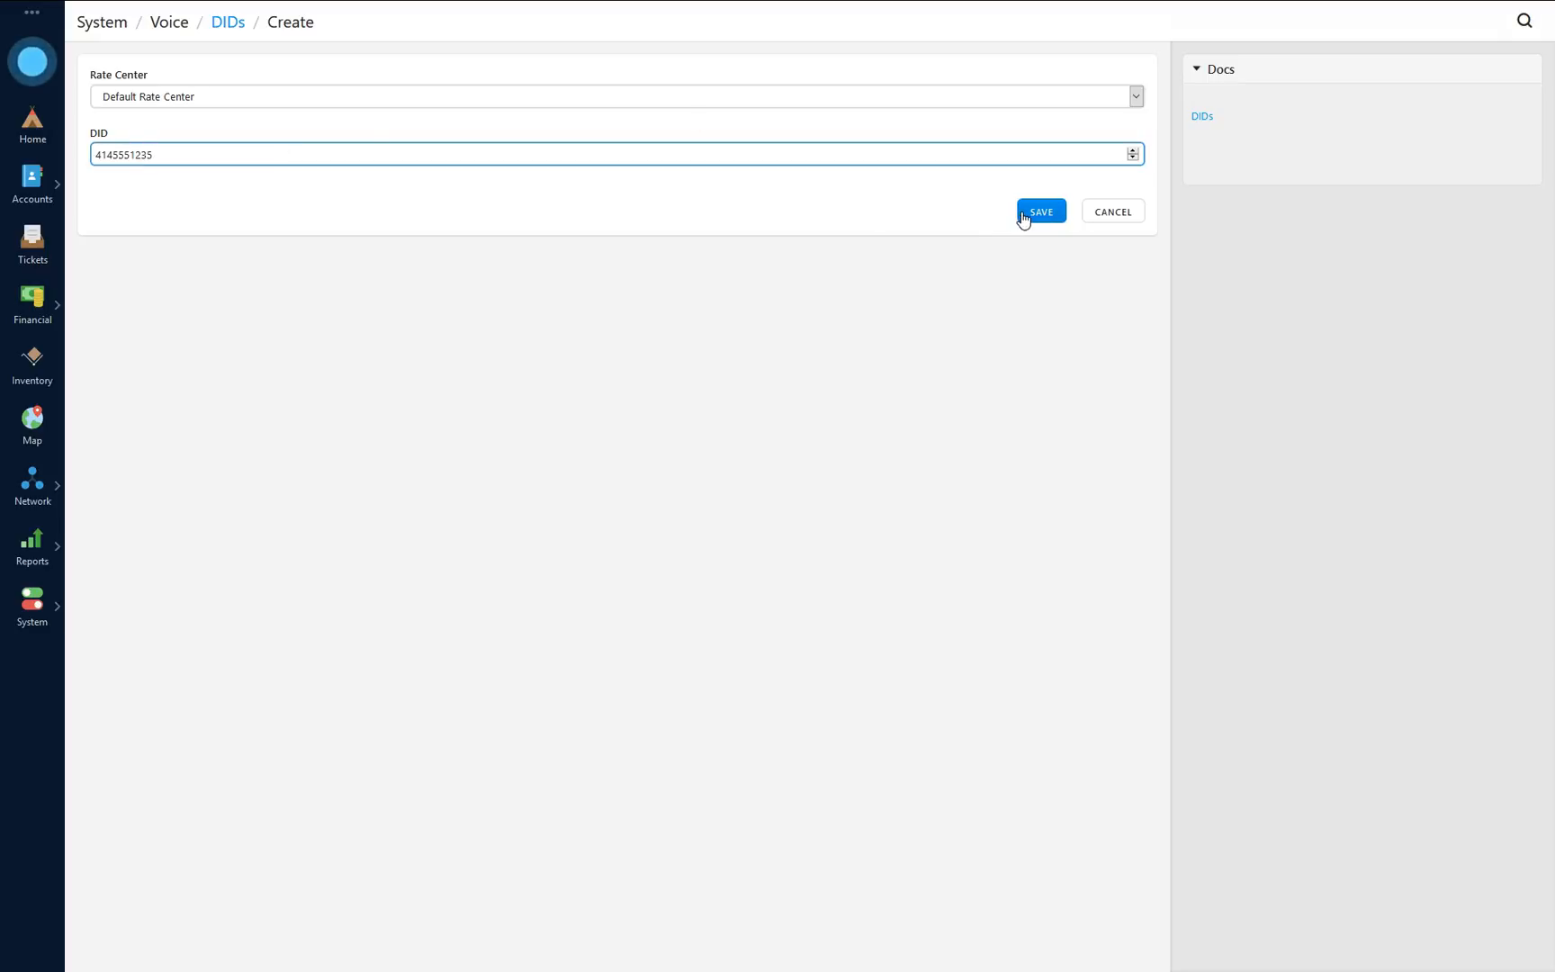
pyautogui.click(1026, 212)
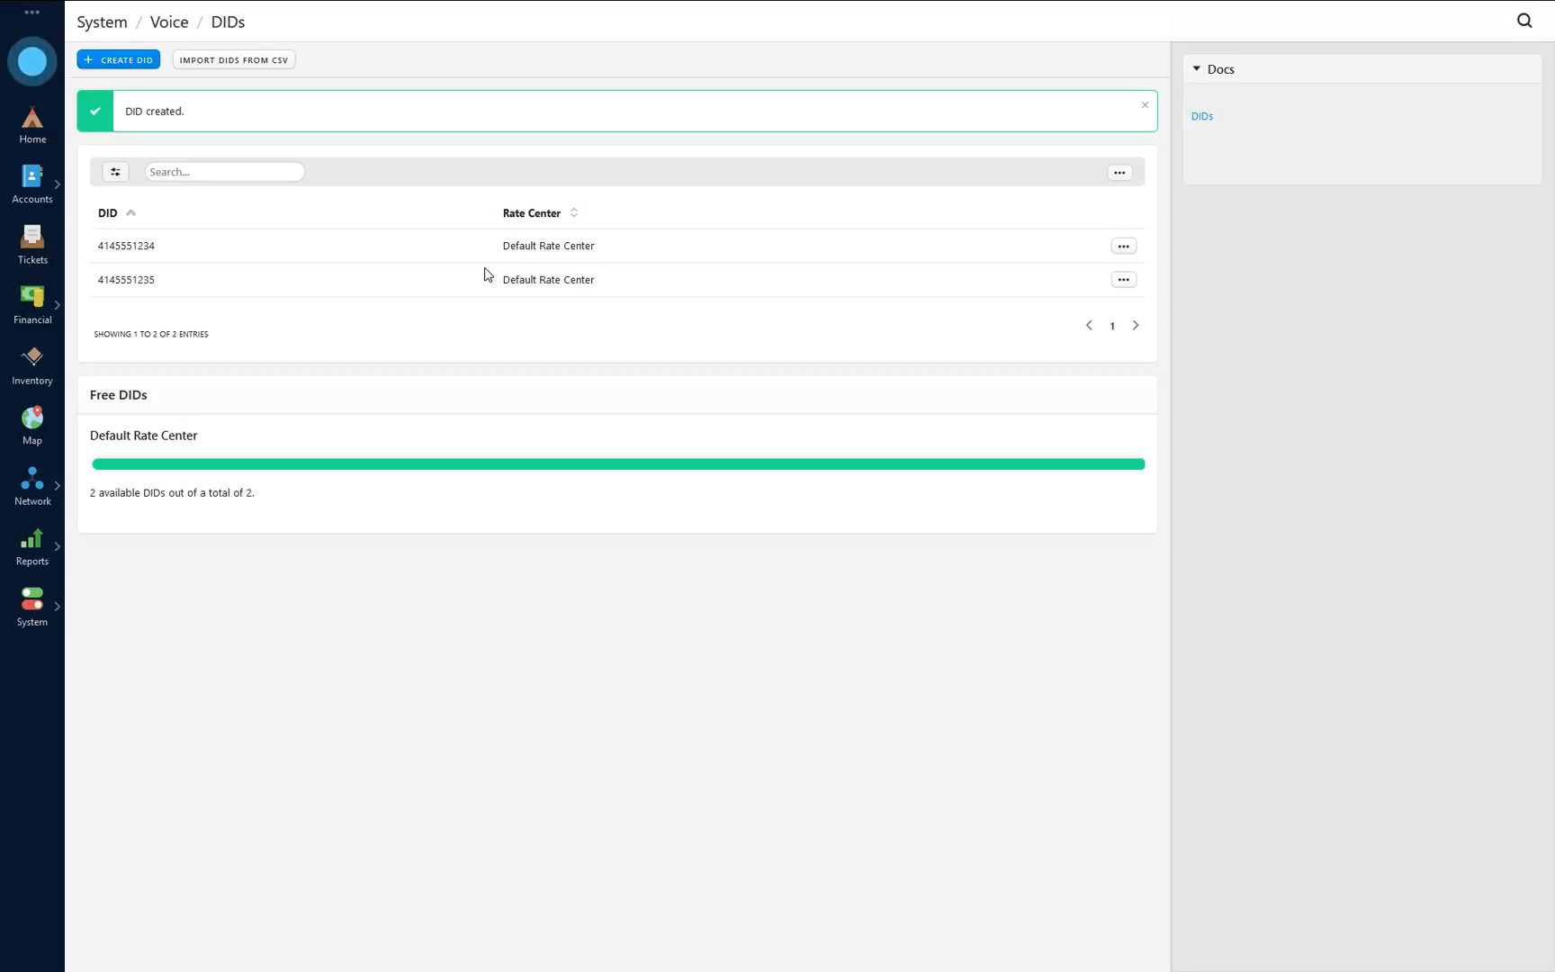
# Check the free DID availability for Default Rate Center and view the first DID's details and assignment history.
pyautogui.moveTo(89, 492); pyautogui.dragTo(297, 499)
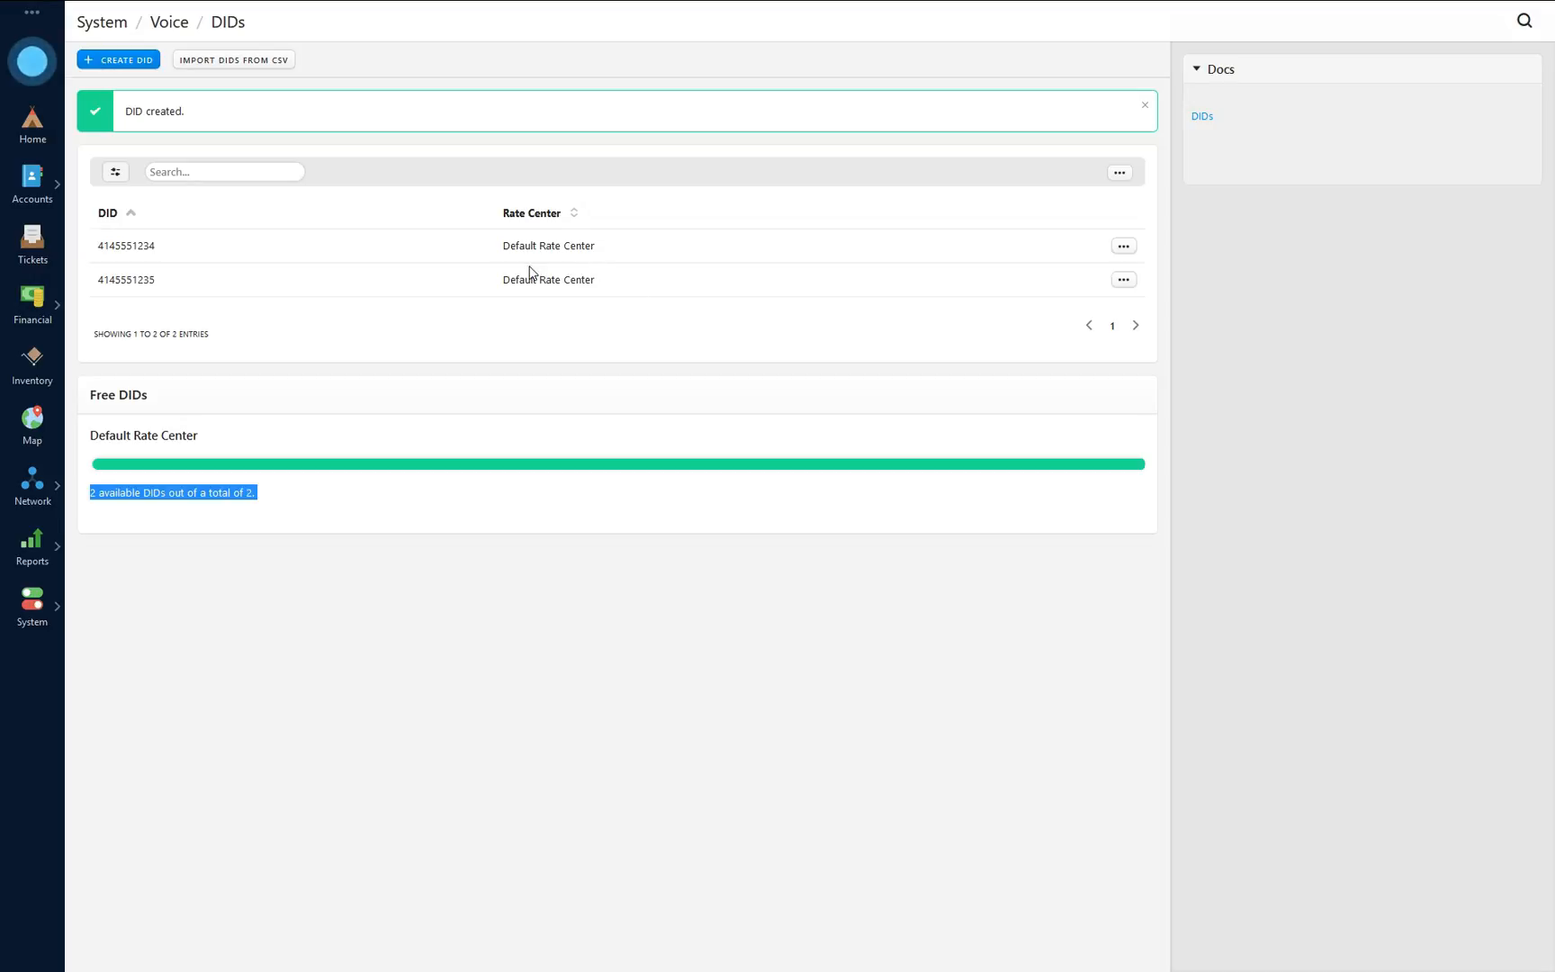
pyautogui.click(315, 493)
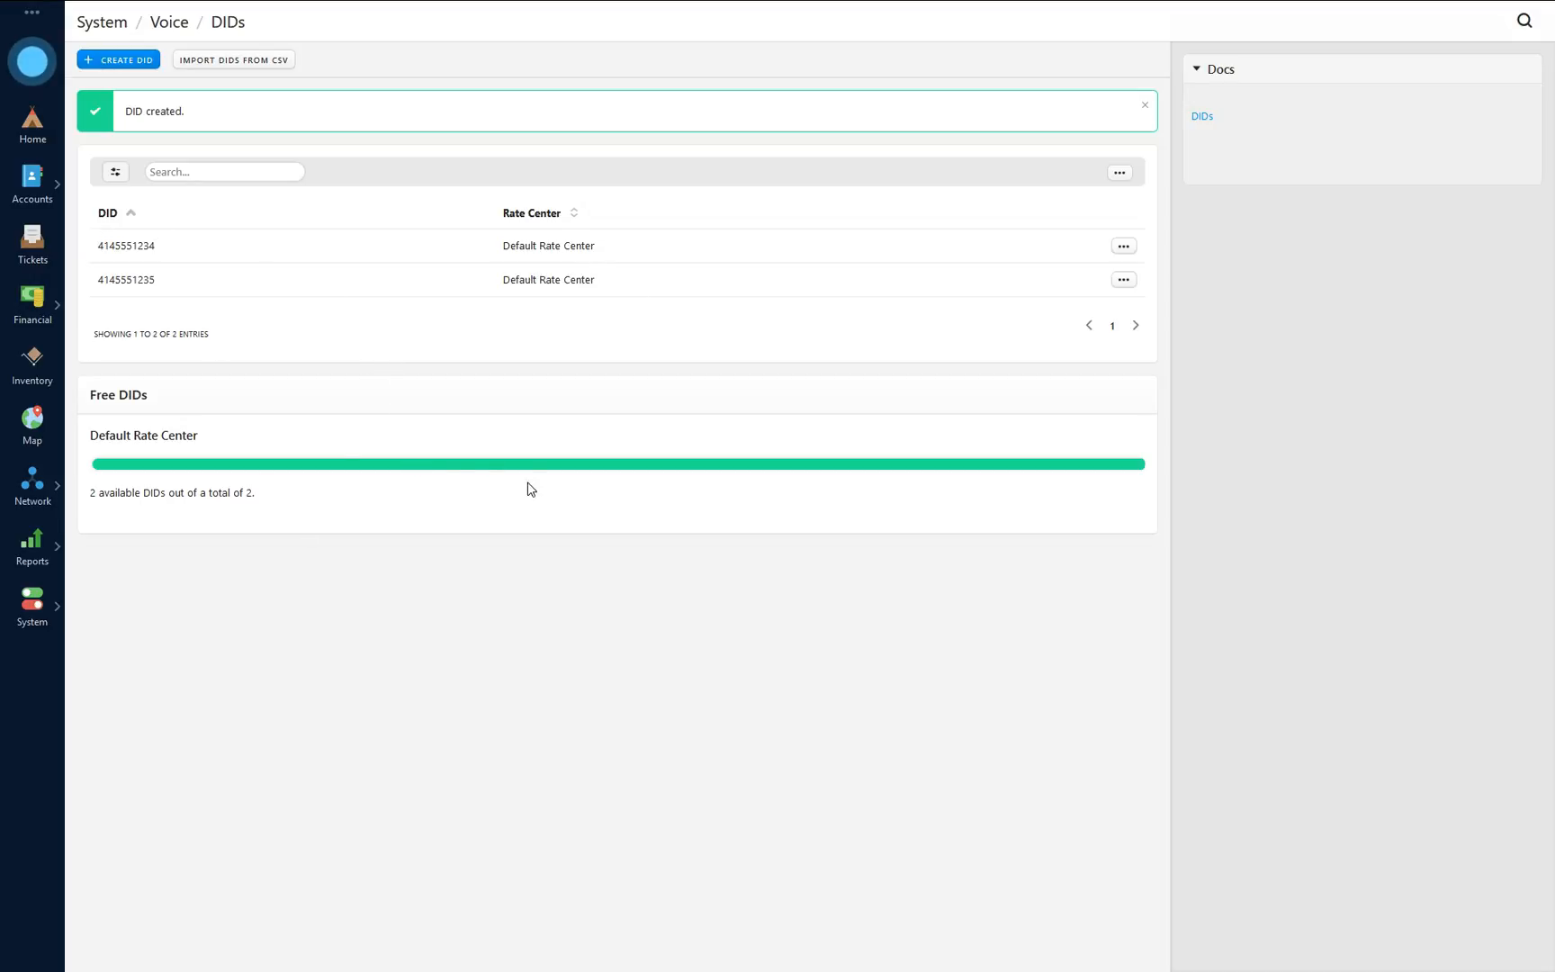
pyautogui.click(1123, 247)
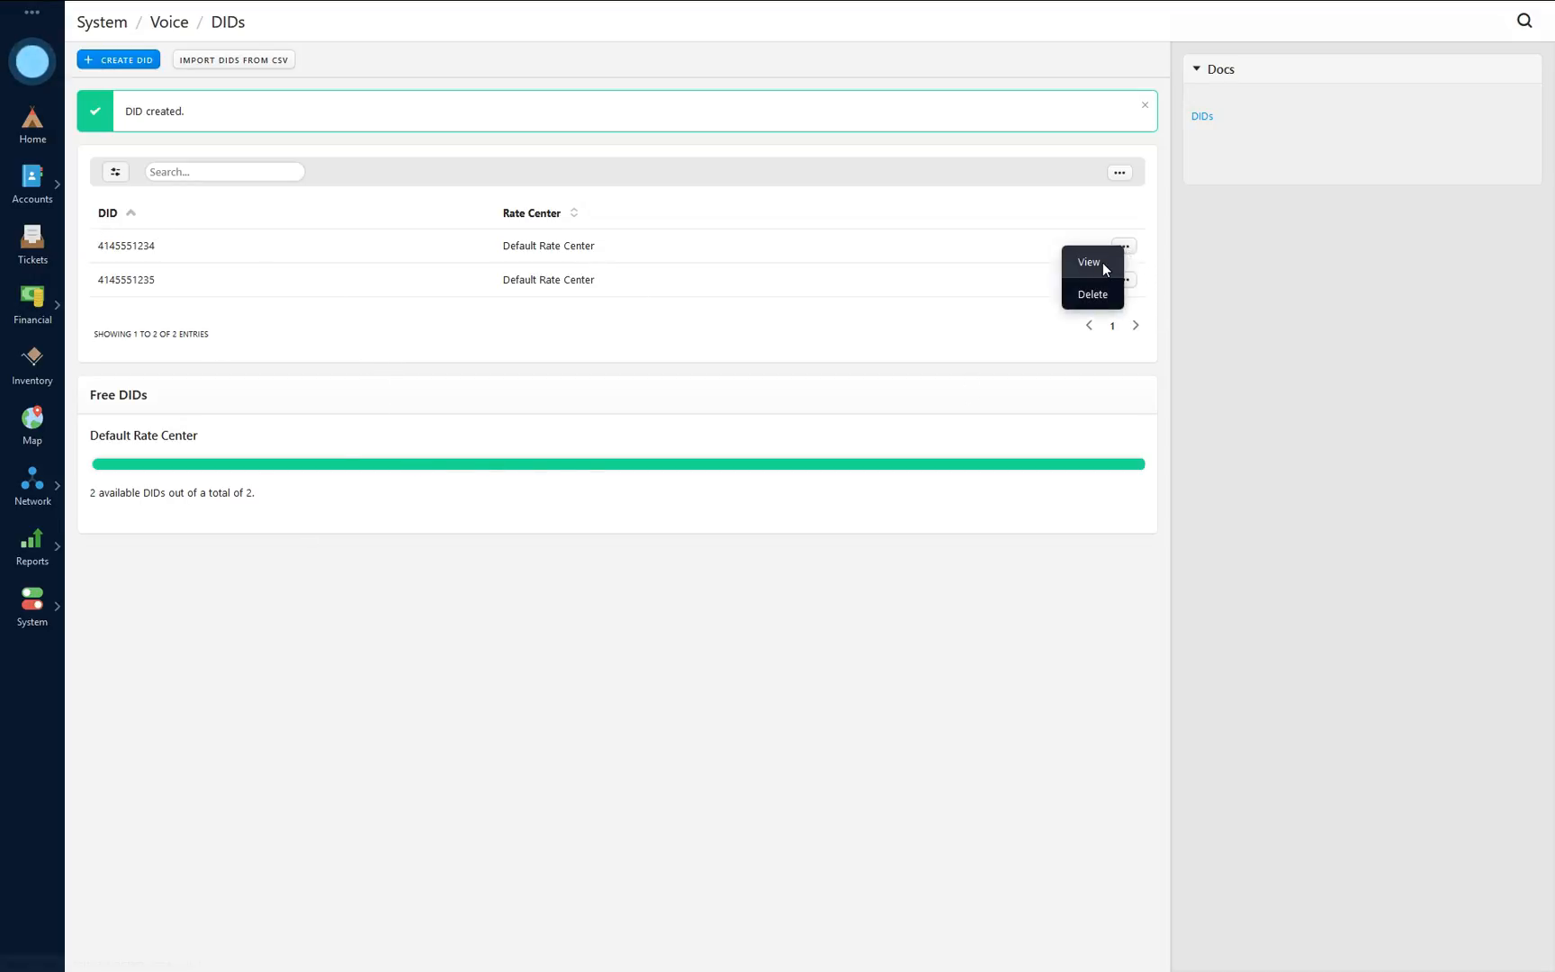
pyautogui.click(1101, 264)
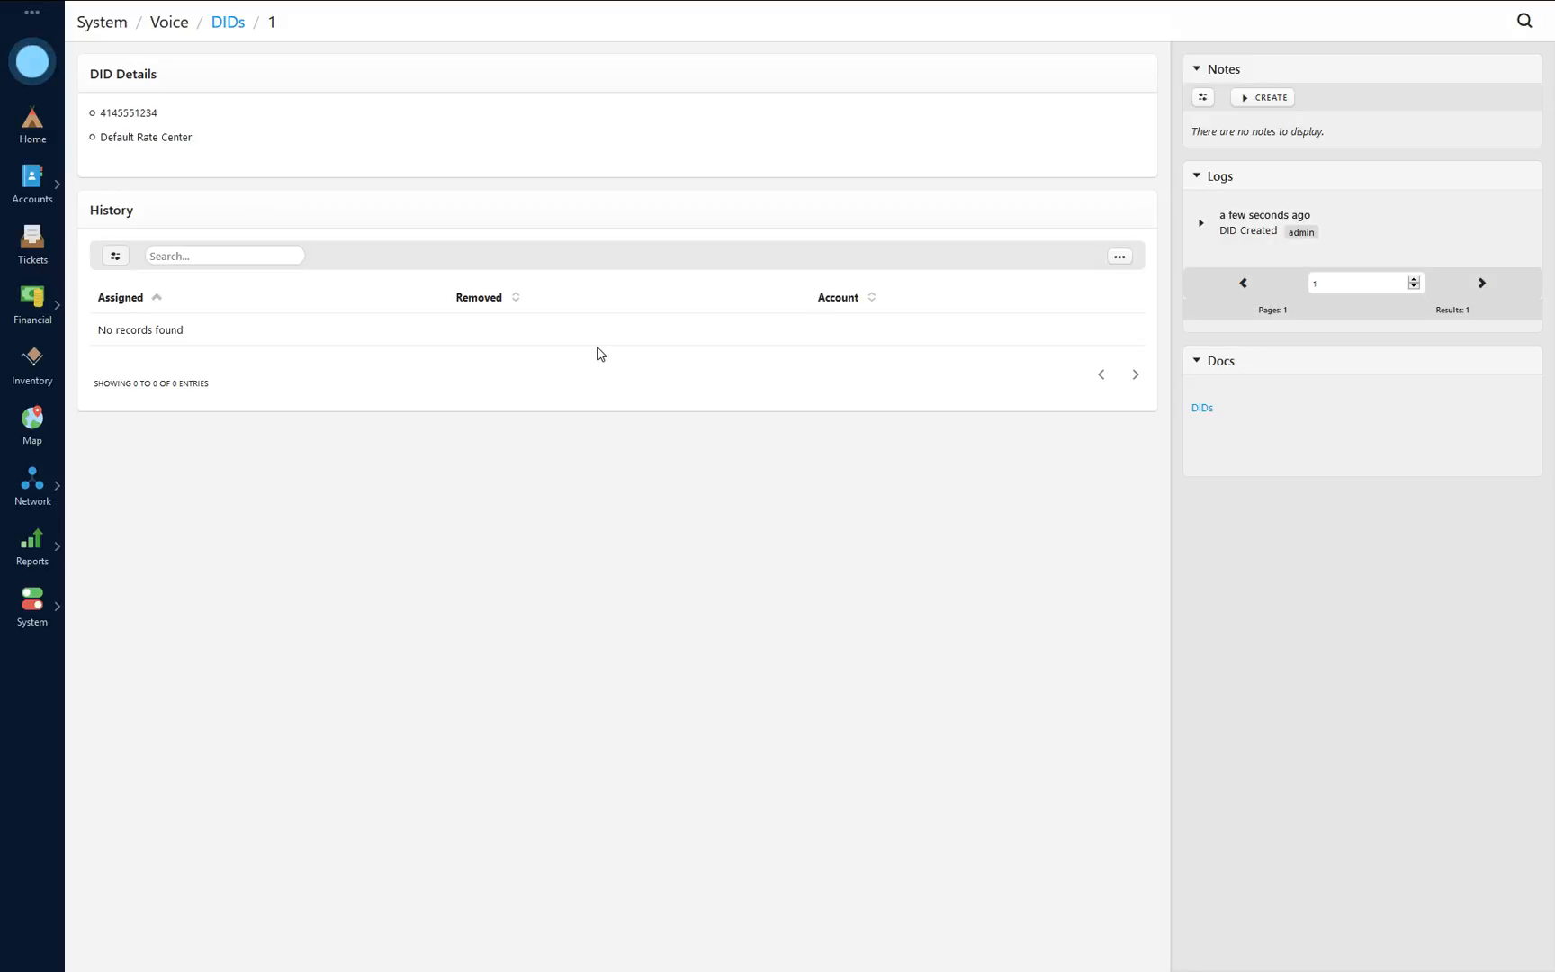
# Create a voice provider named Flowroute.
pyautogui.click(27, 617)
pyautogui.scroll(-2, 251, 584)
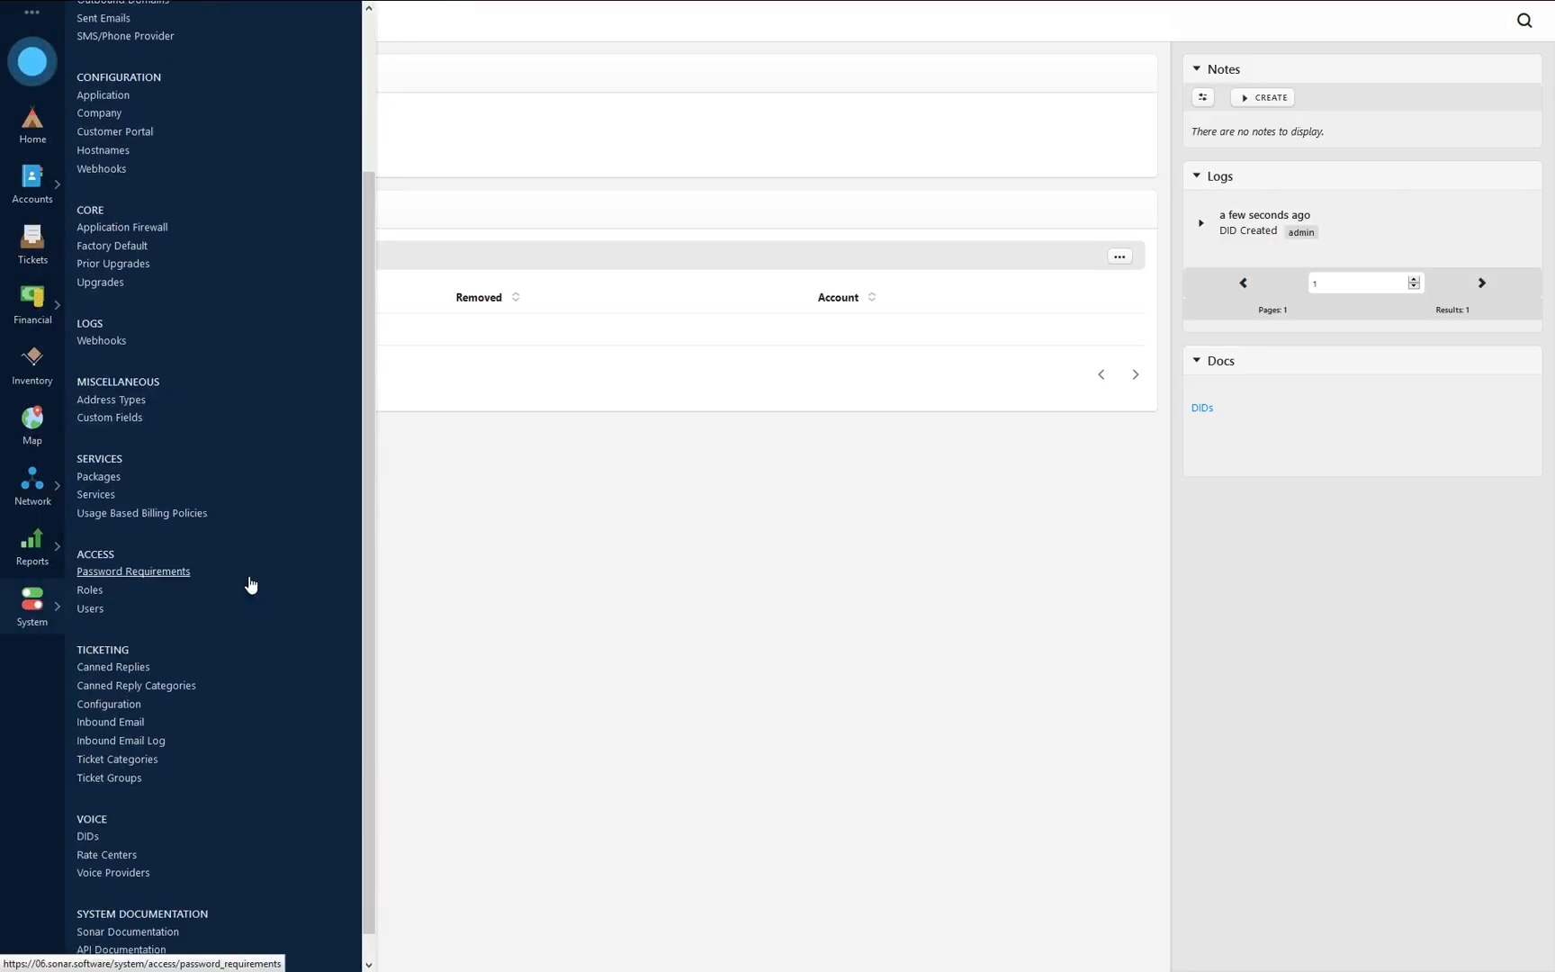
pyautogui.click(137, 850)
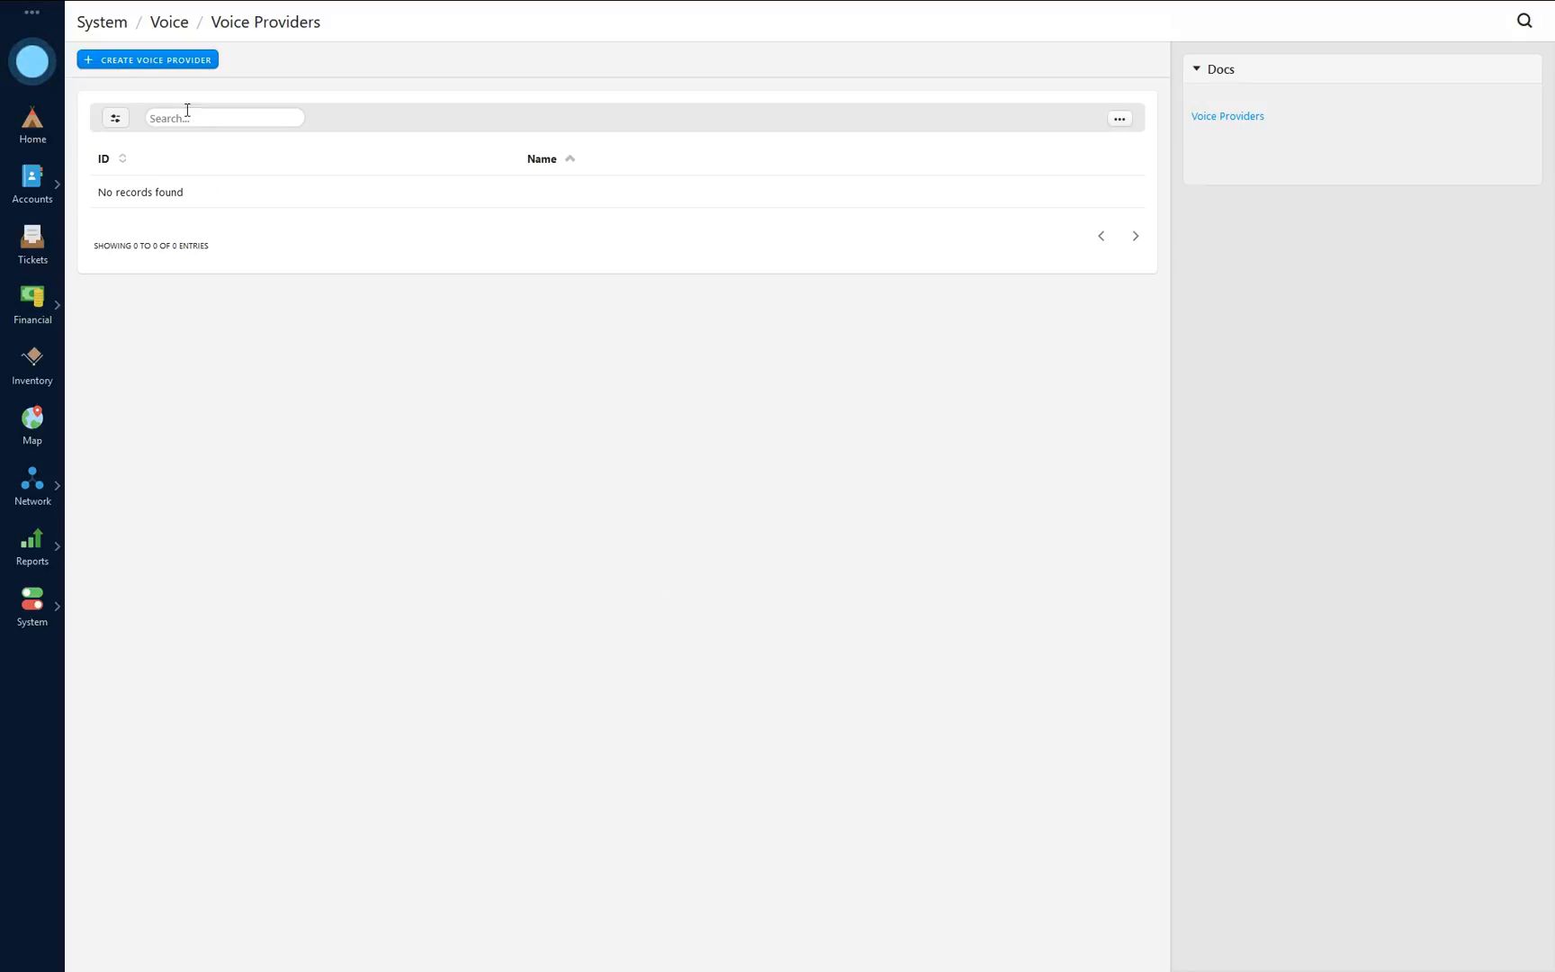
pyautogui.click(155, 70)
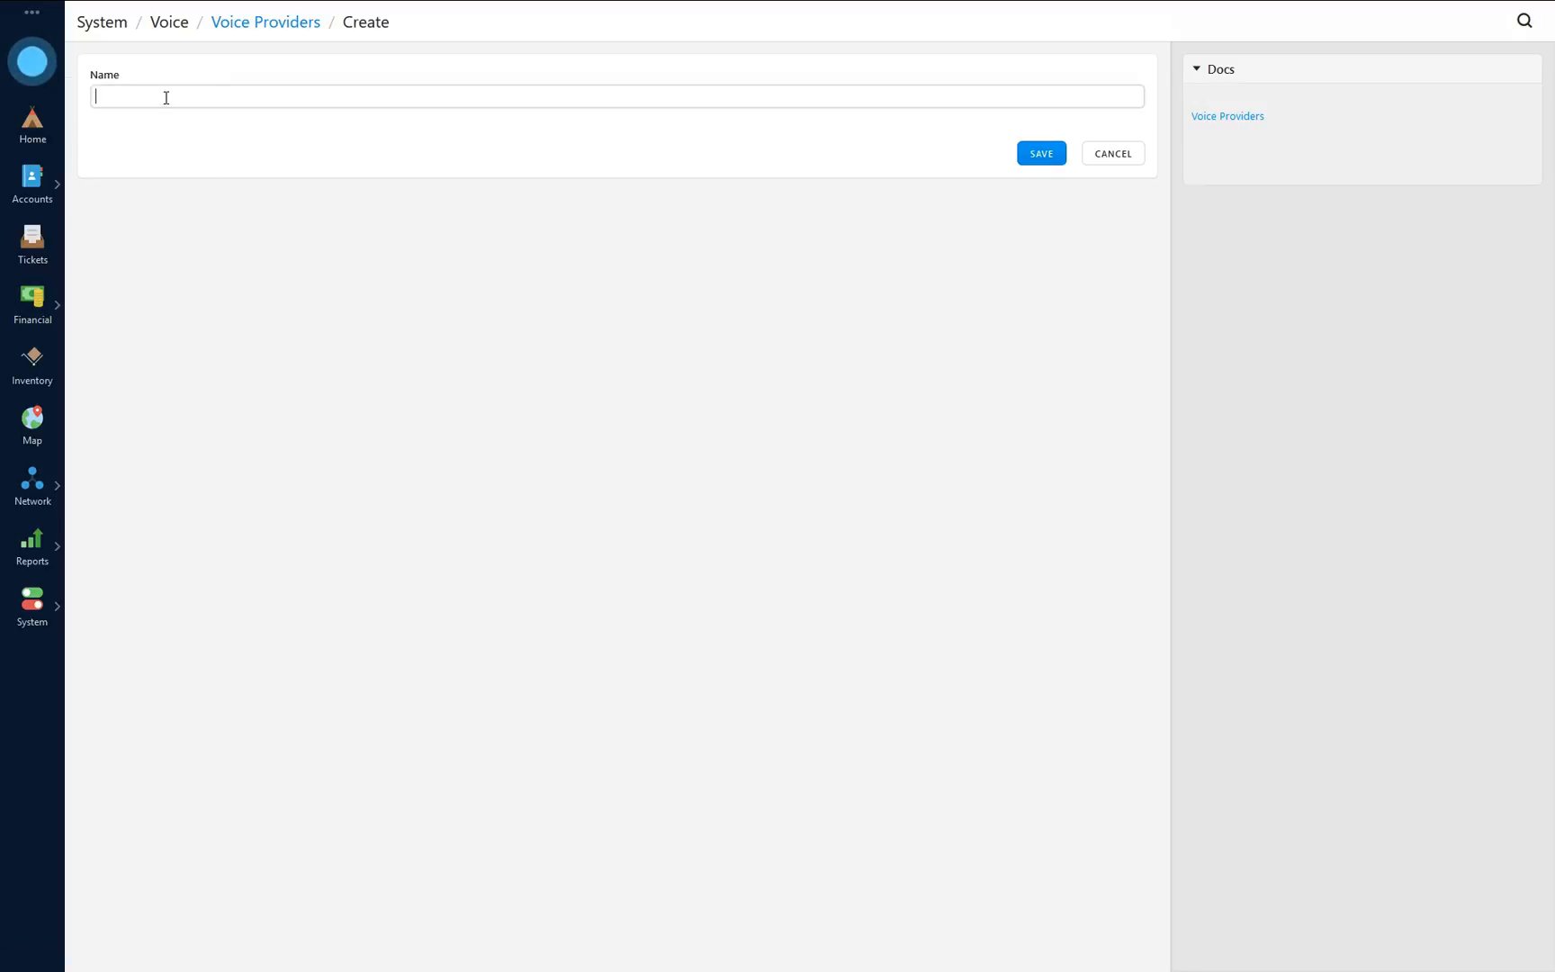
pyautogui.click(267, 100)
pyautogui.write('Flowroute')
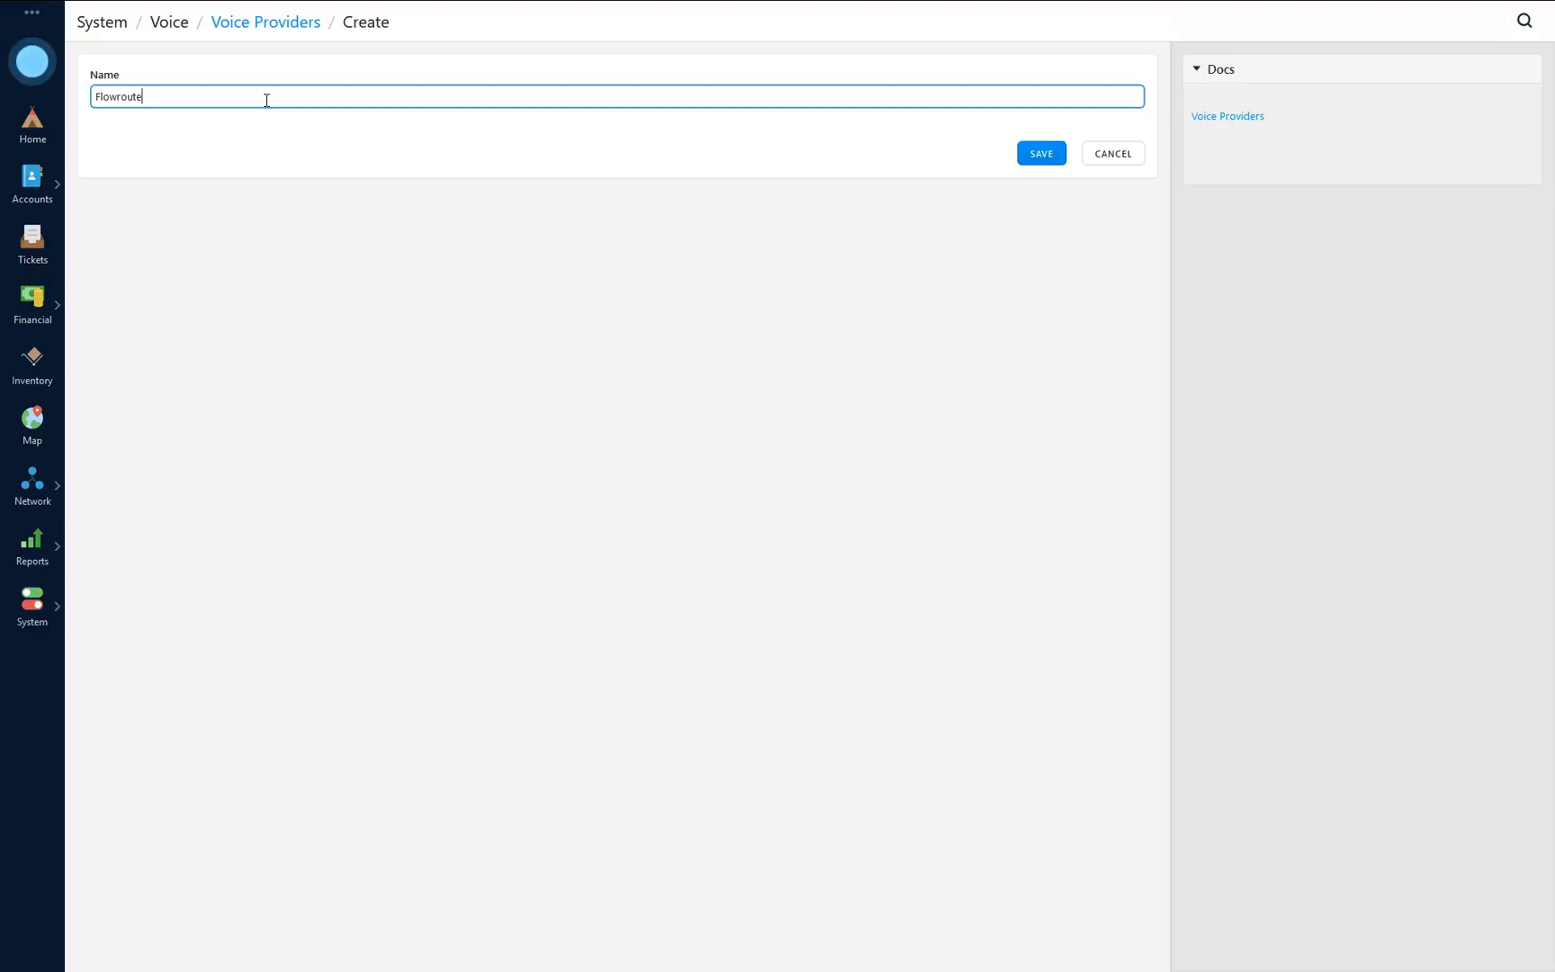
pyautogui.press('Return')
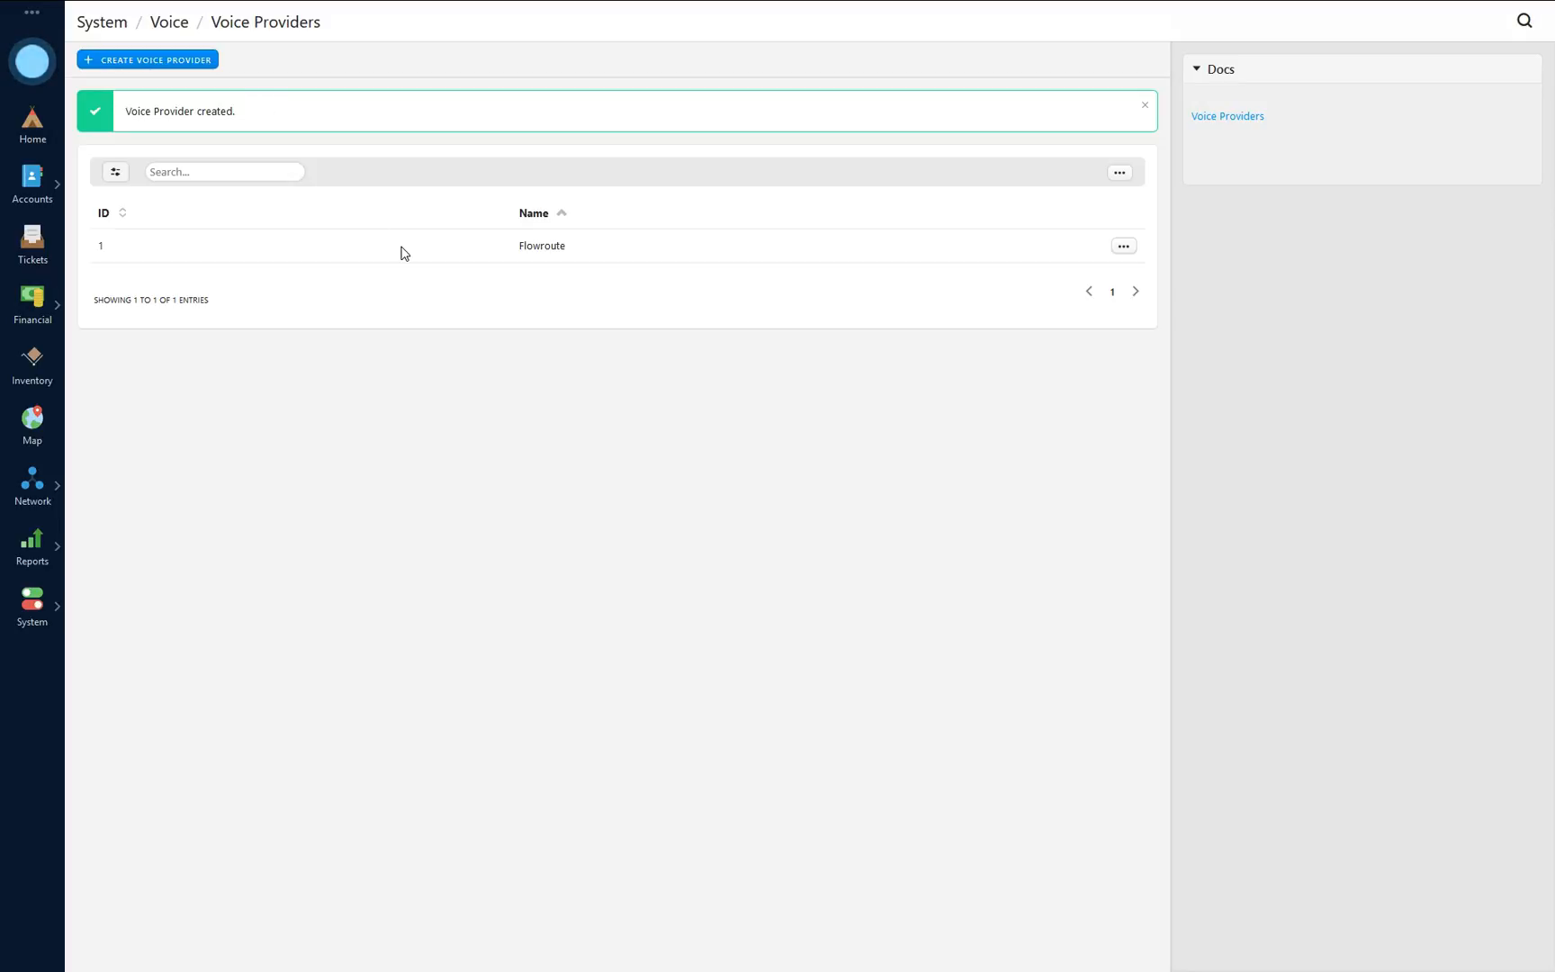
# View the Flowroute voice provider and open its rate deck import form.
pyautogui.click(1124, 247)
pyautogui.click(1102, 261)
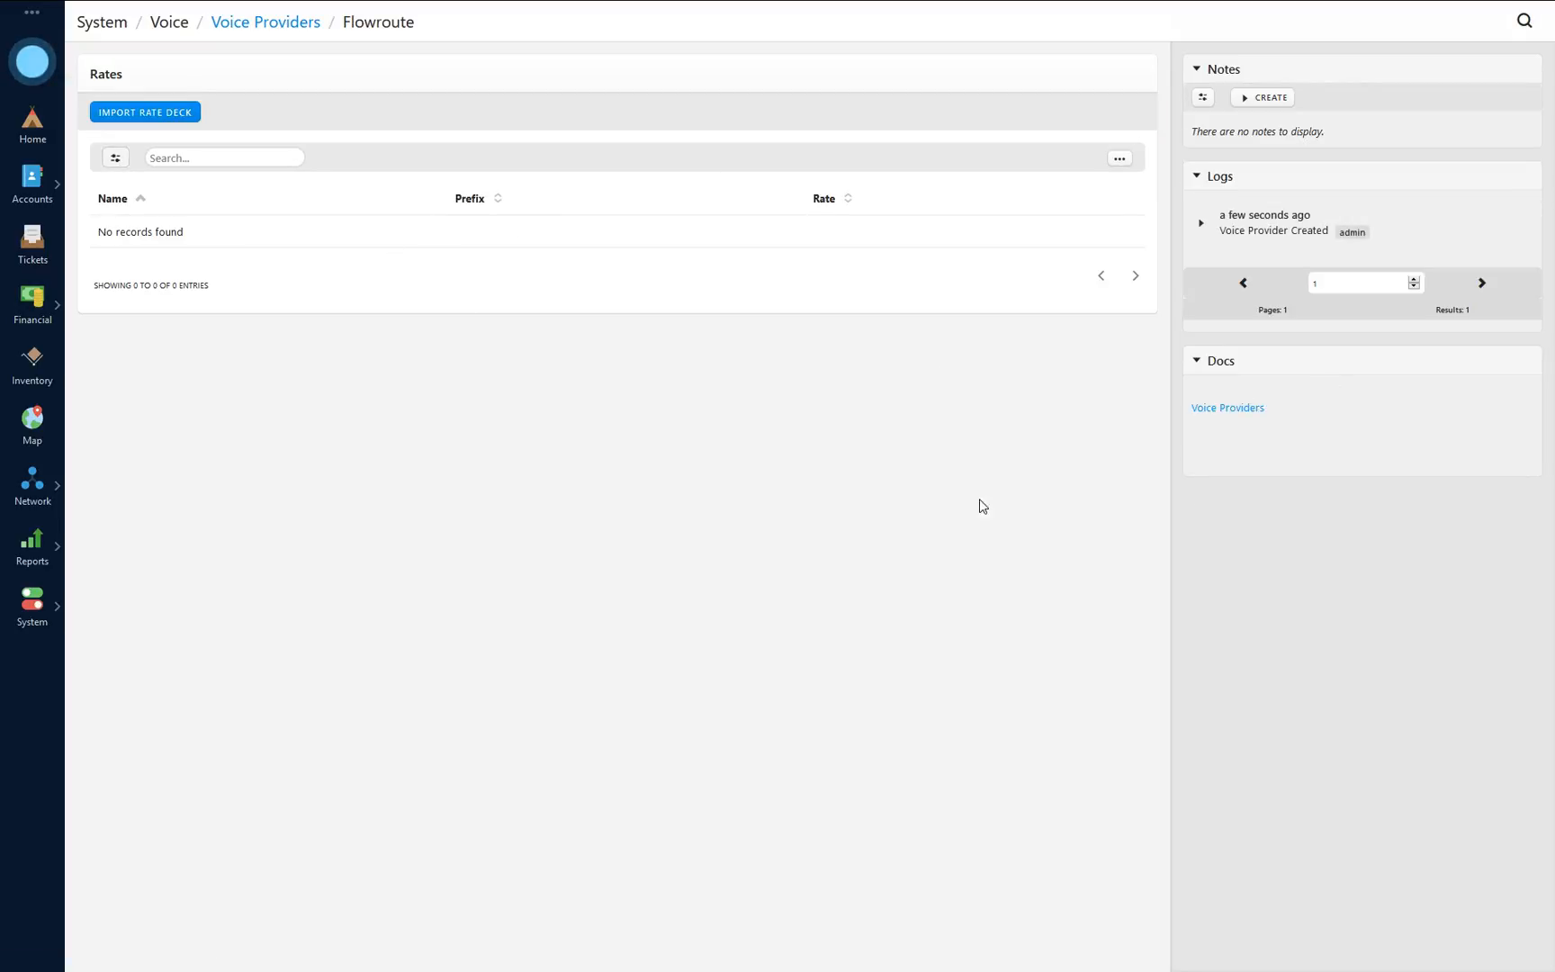
pyautogui.click(158, 124)
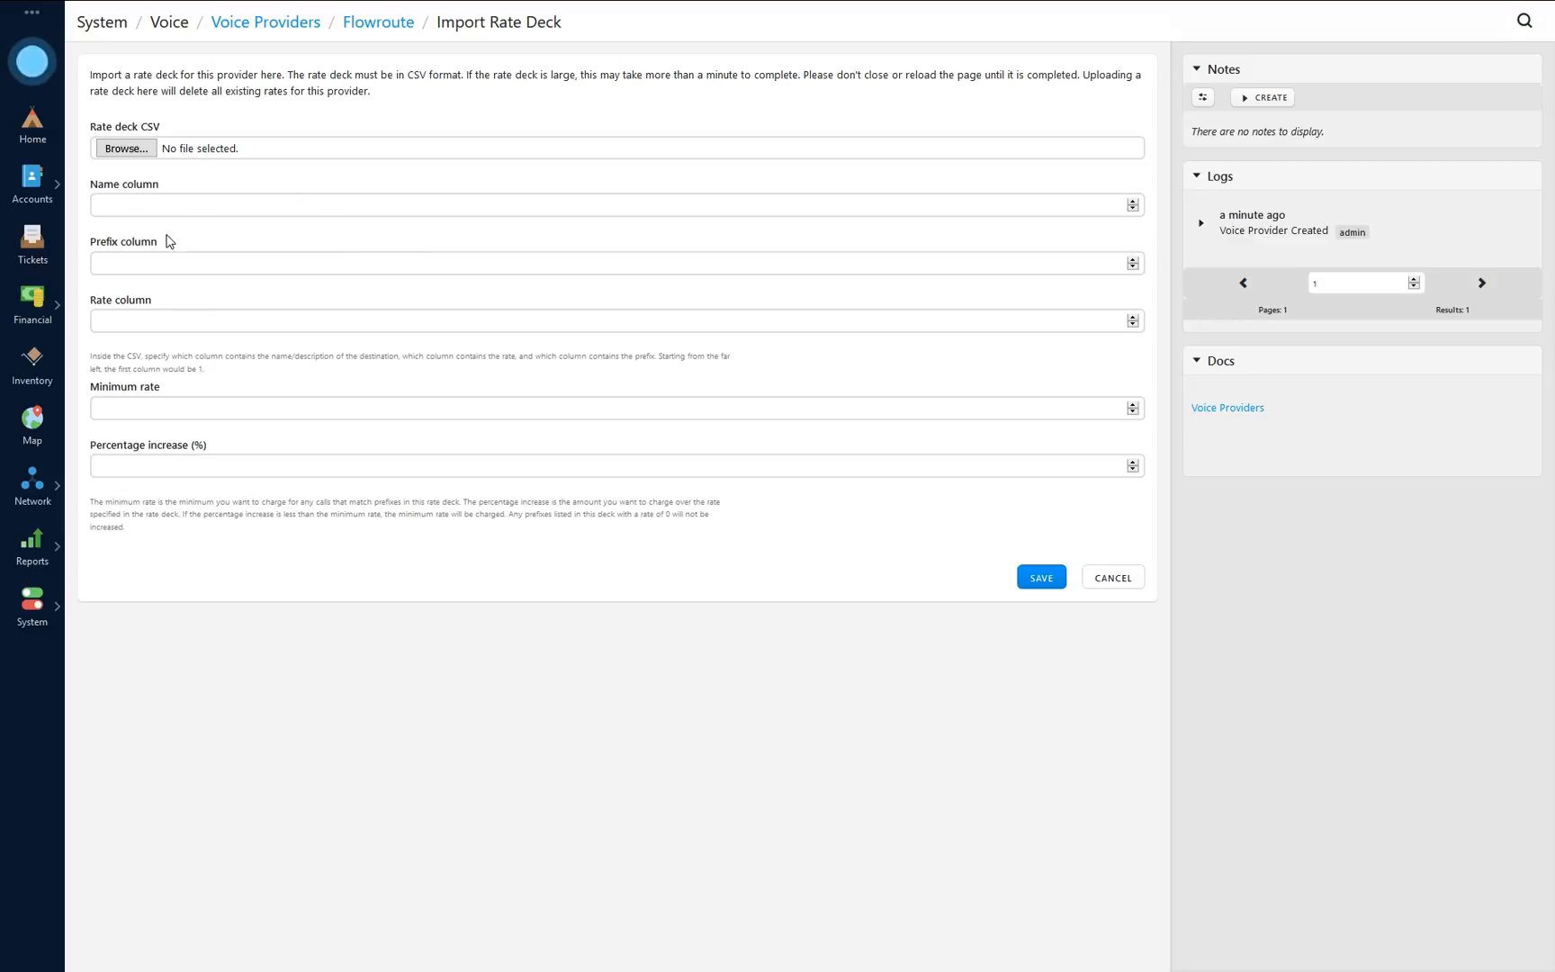
# Examine the name, prefix and rate column fields and the minimum rate and percentage increase fields of the rate deck import.
pyautogui.click(184, 203)
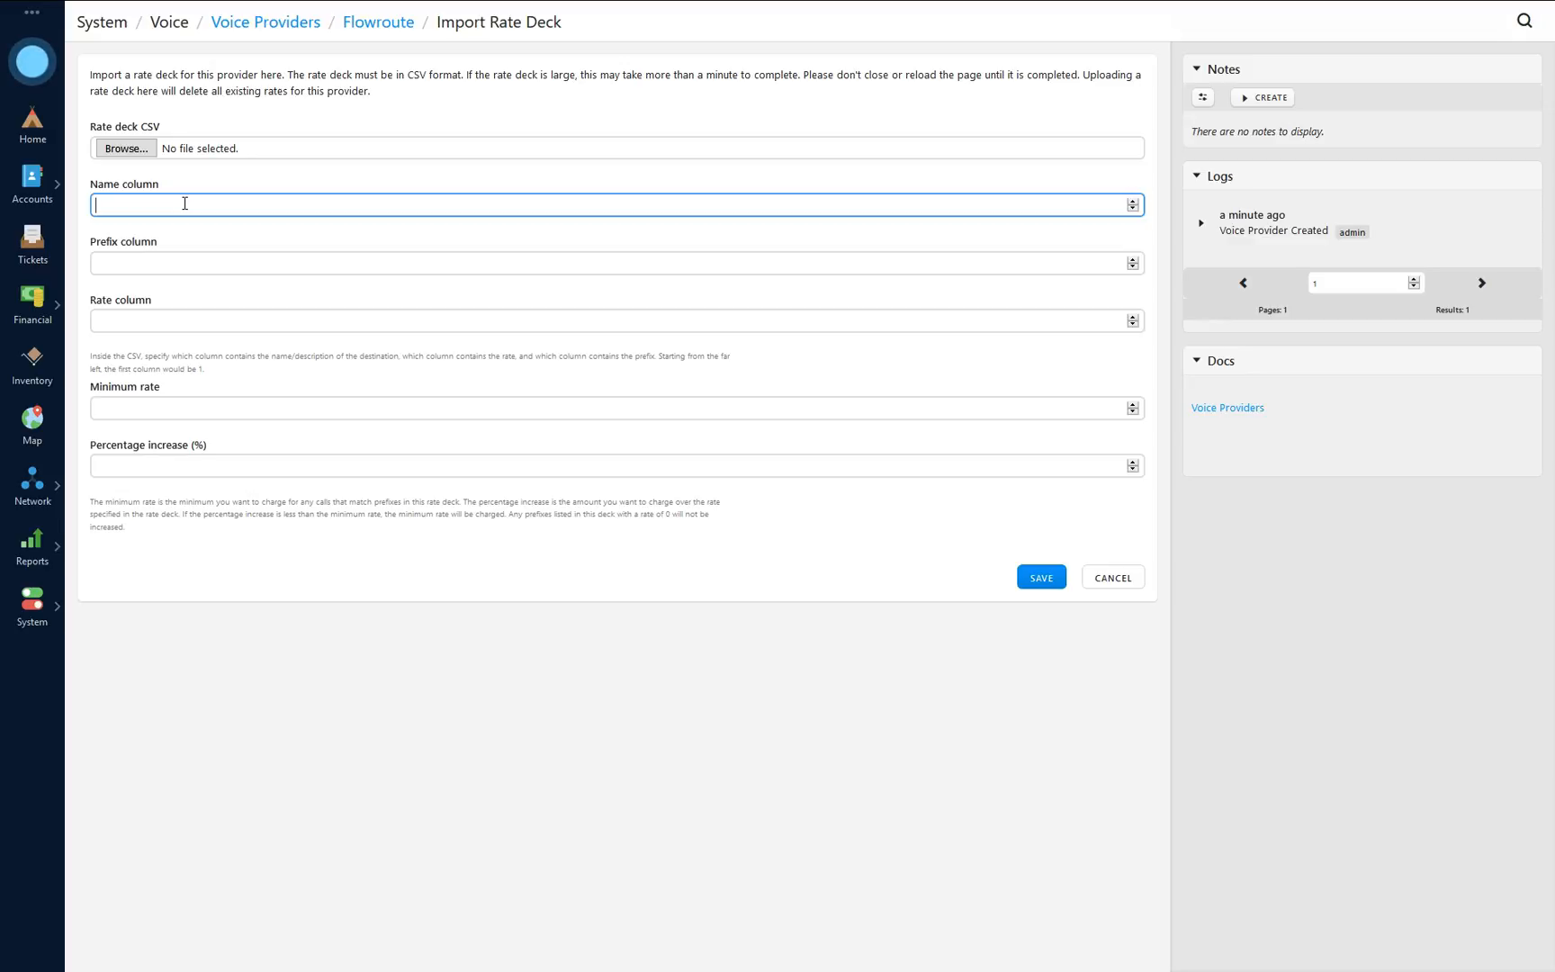
pyautogui.click(169, 263)
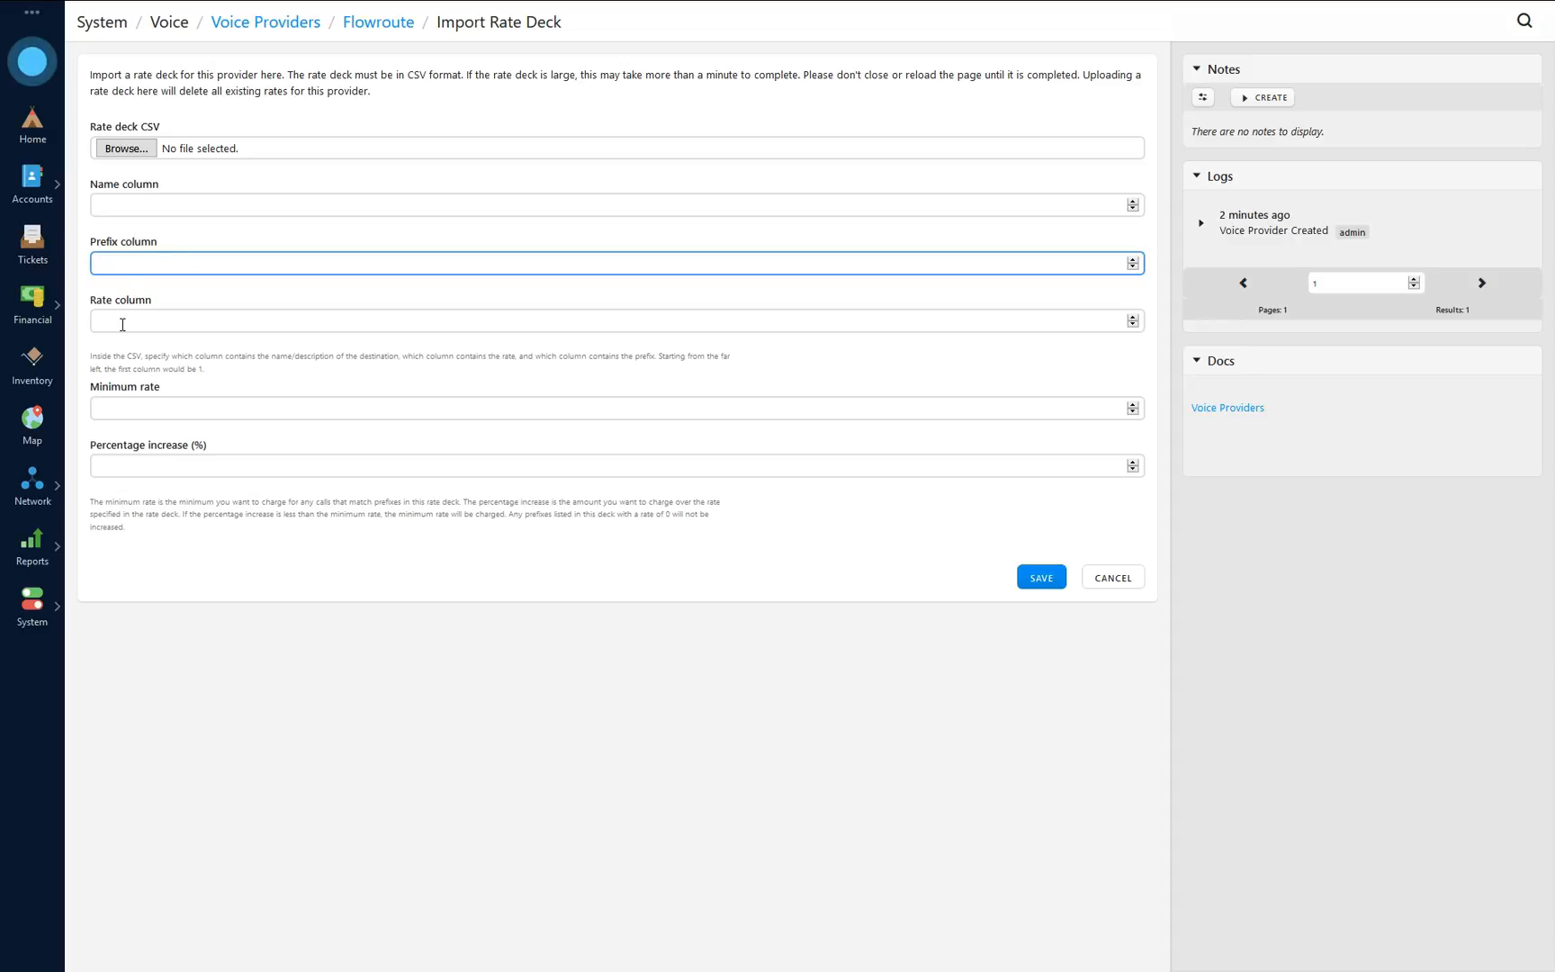
pyautogui.click(295, 311)
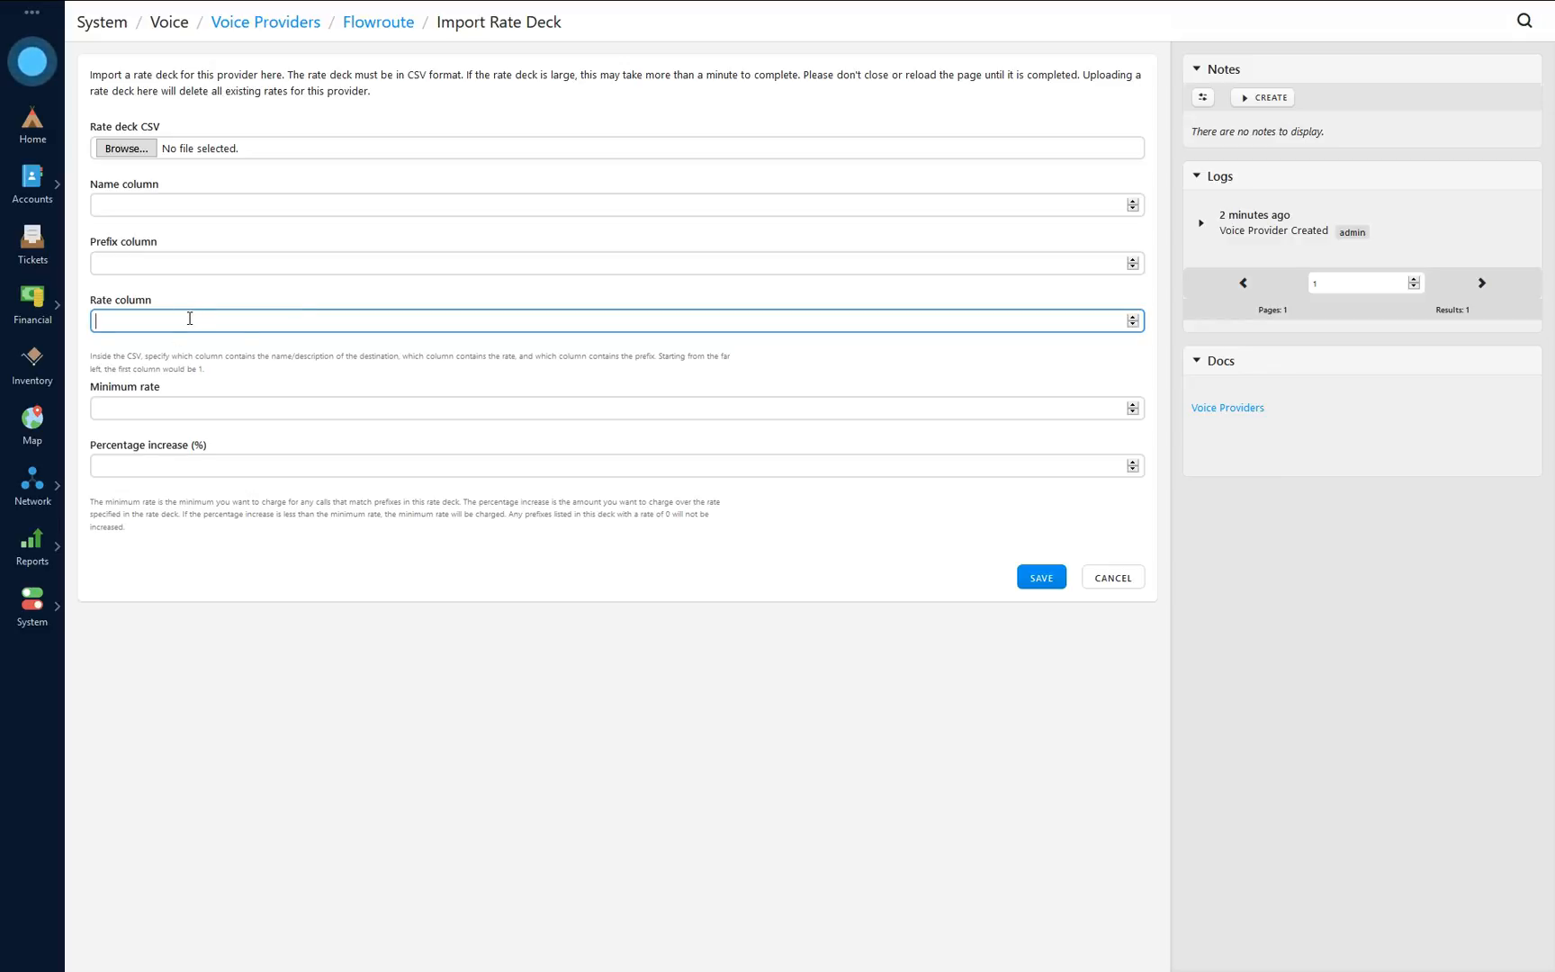
pyautogui.click(174, 409)
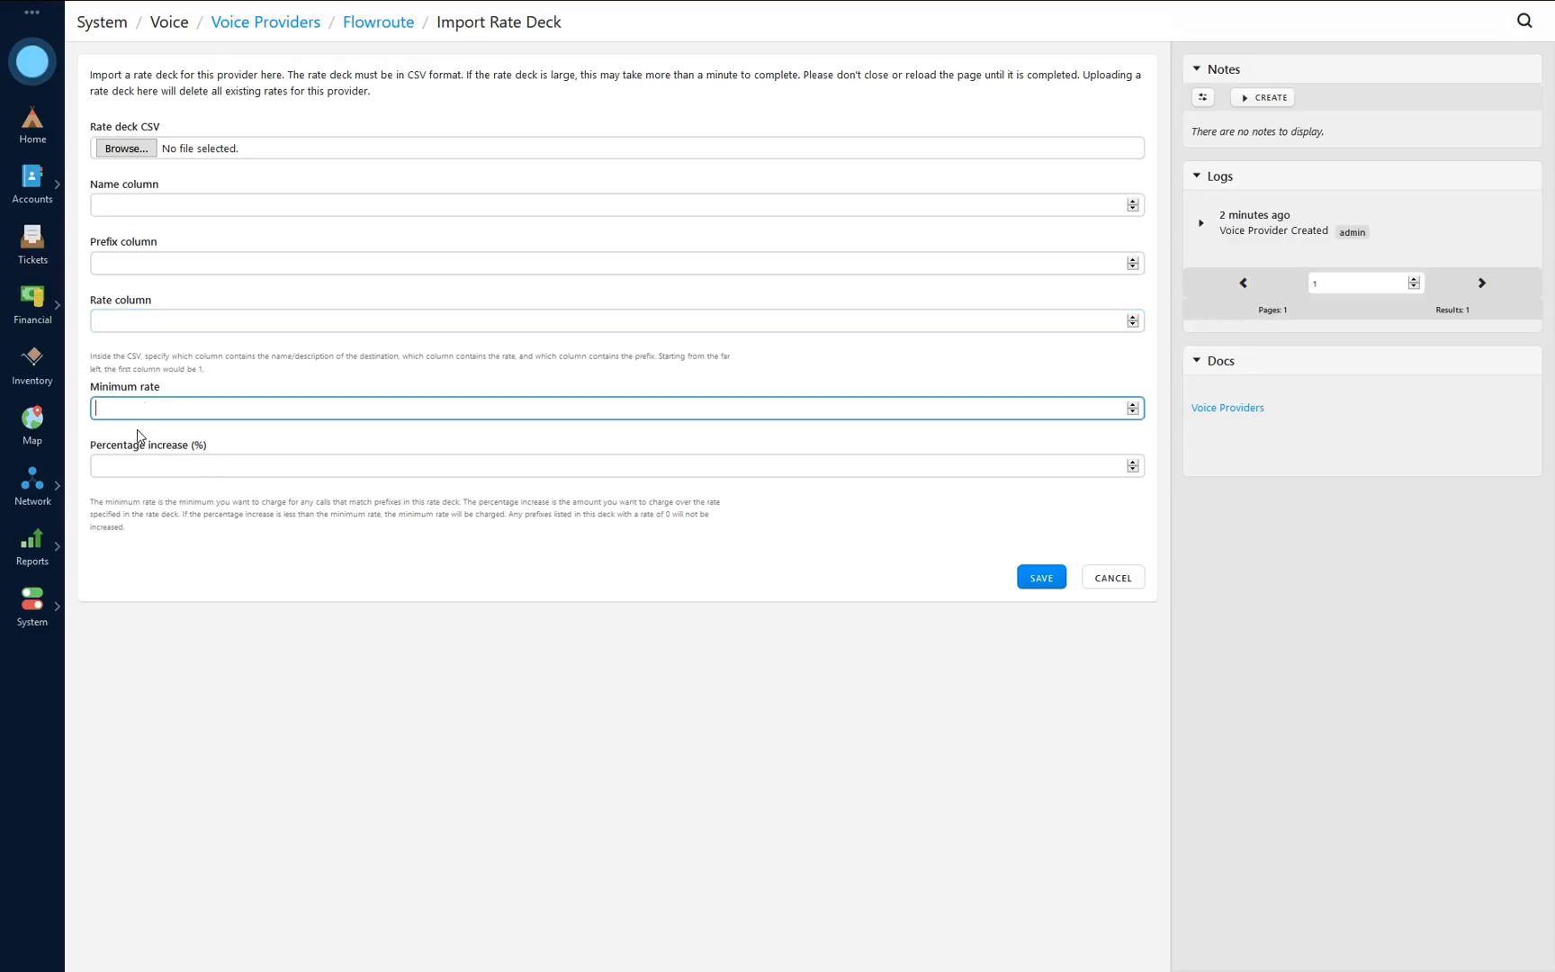
pyautogui.click(287, 466)
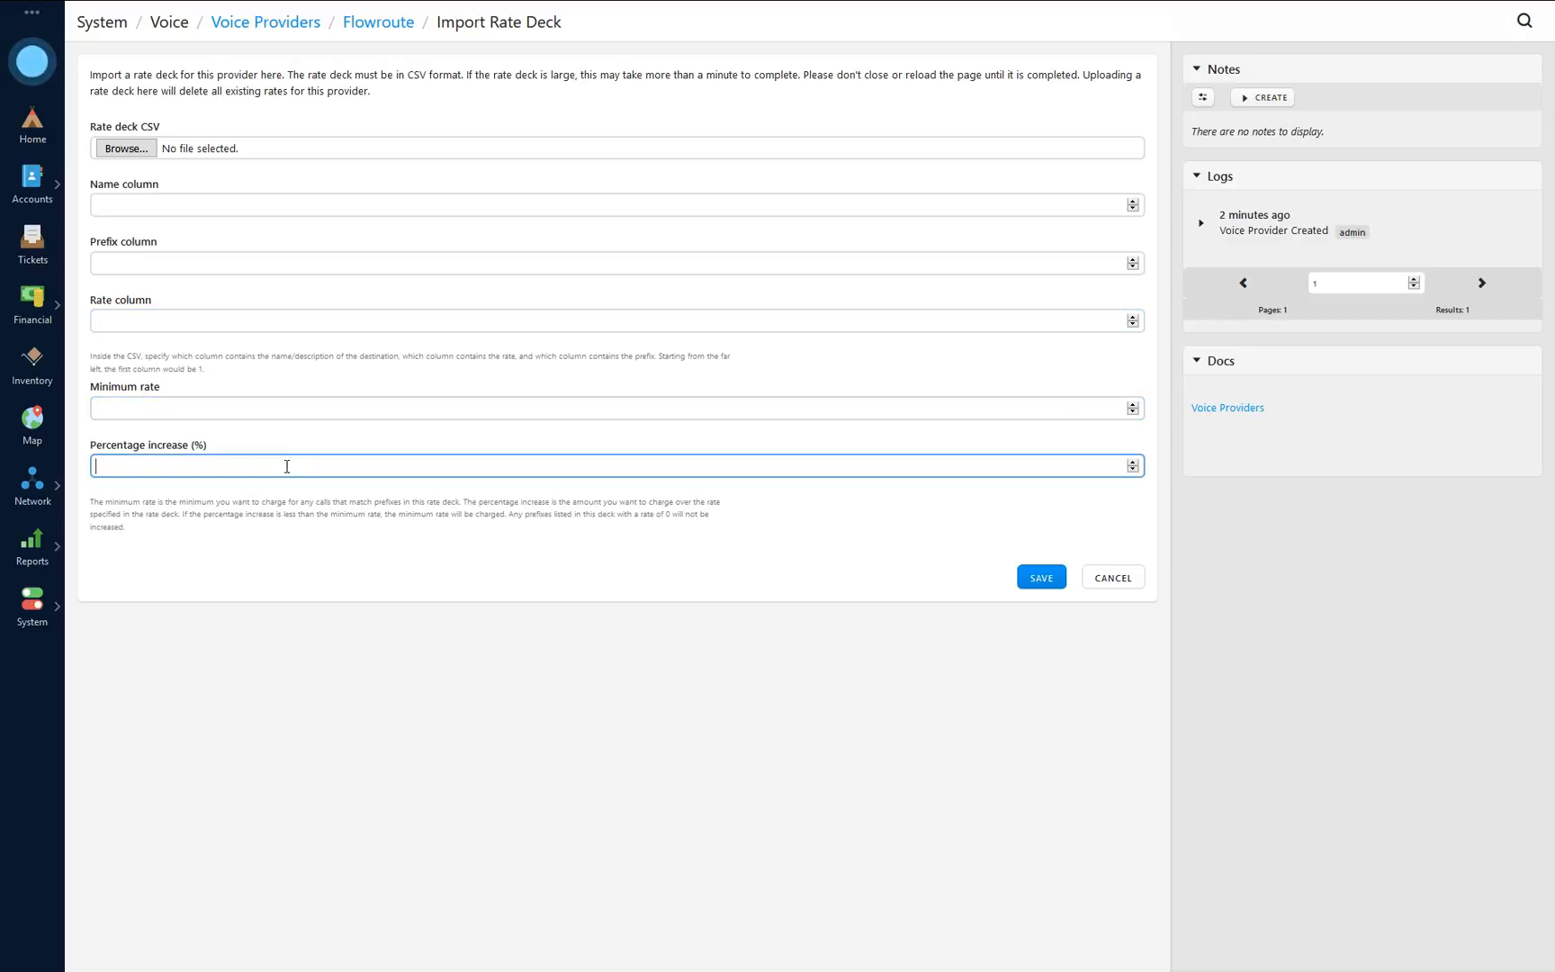
pyautogui.click(217, 408)
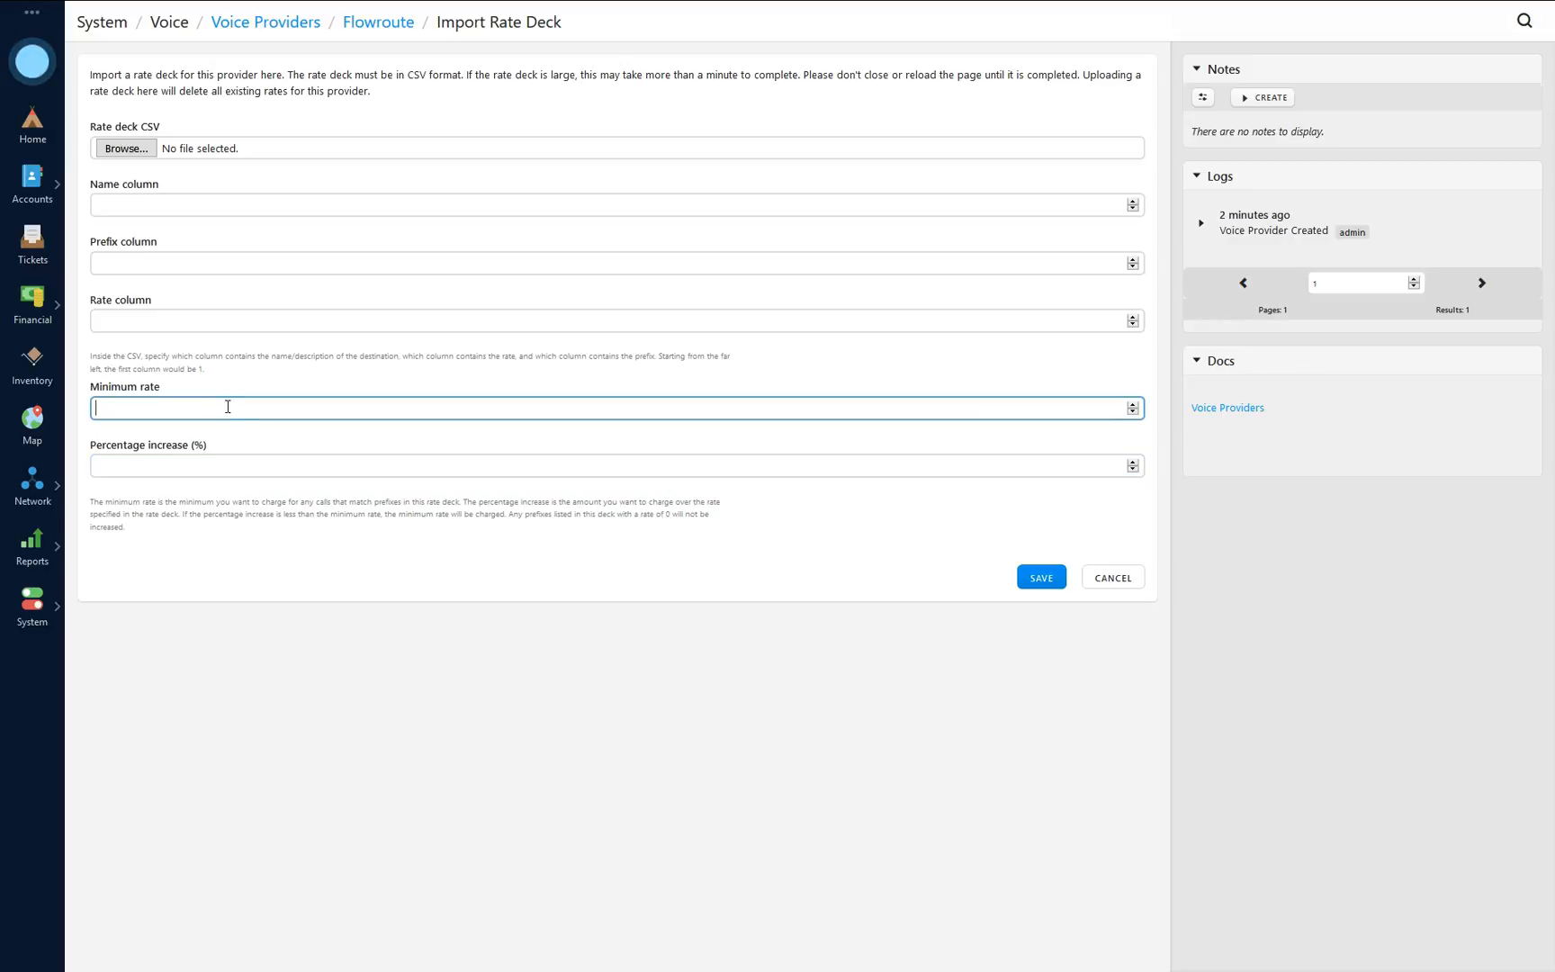
pyautogui.click(229, 461)
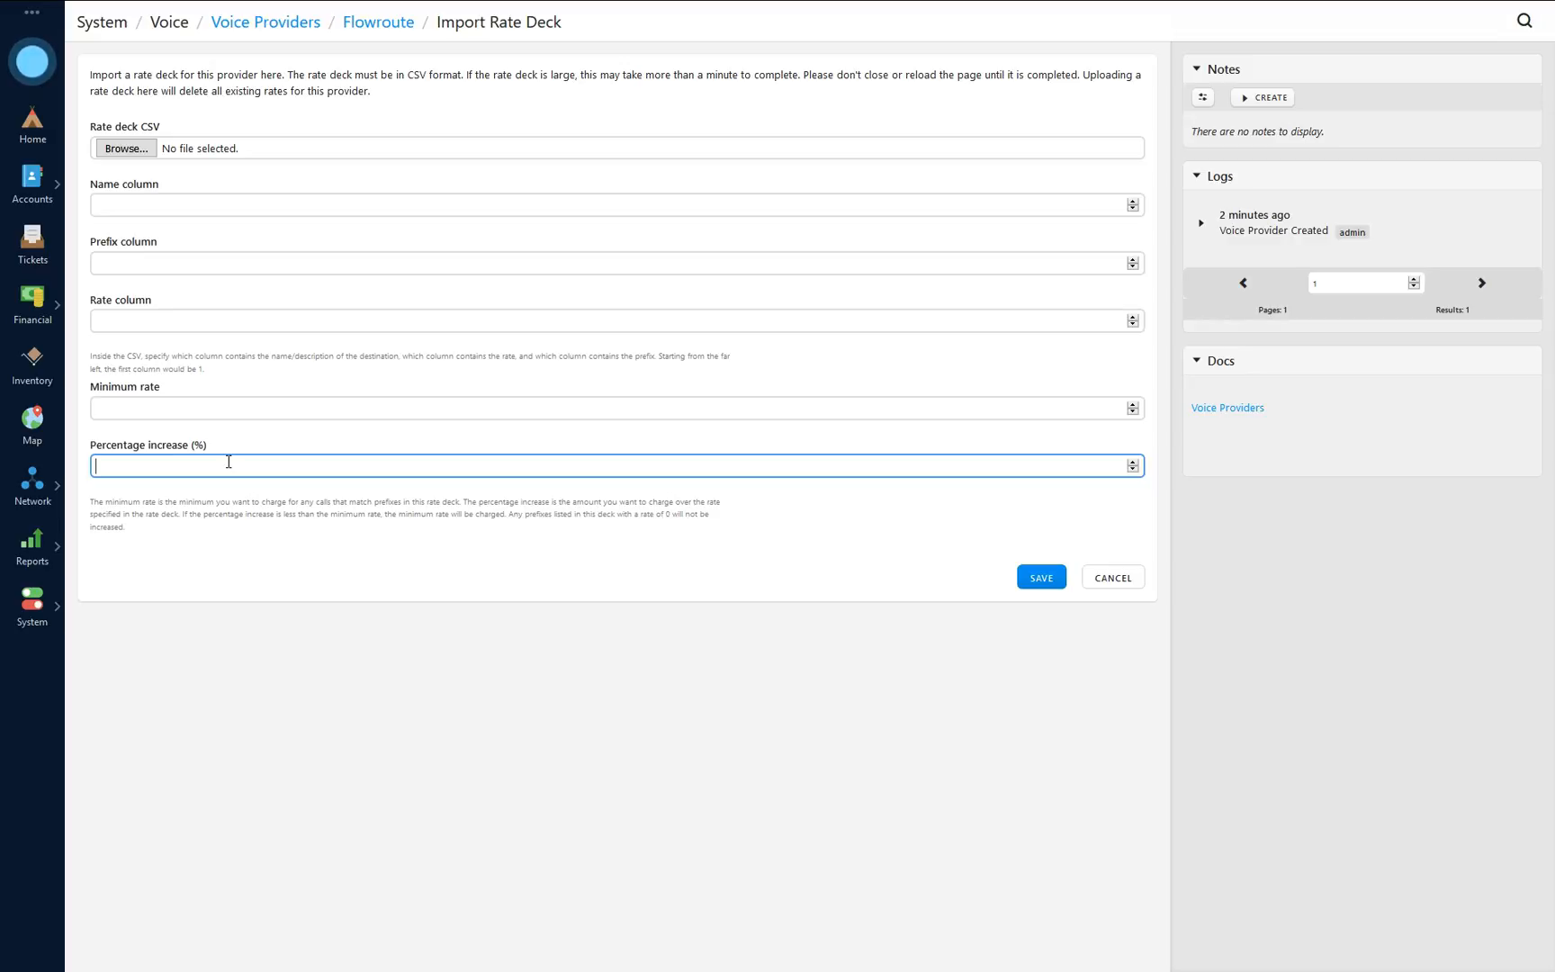
# Set the rate deck import's minimum rate to 0.05 and its percentage increase to 40%.
pyautogui.click(187, 408)
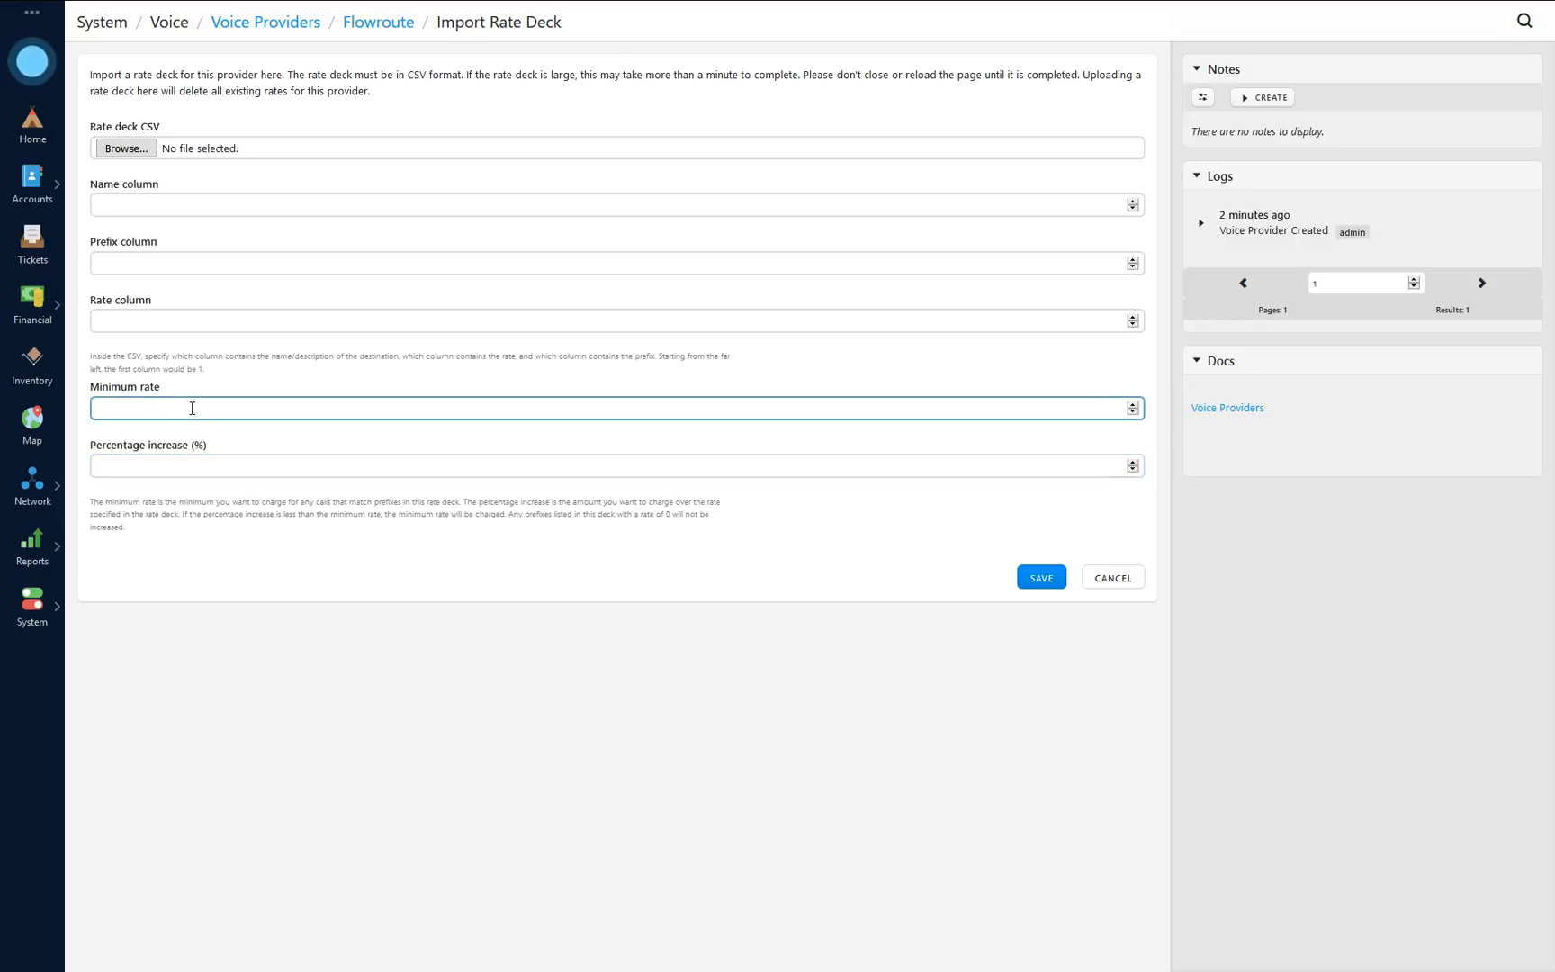
pyautogui.write('0.05')
pyautogui.click(196, 467)
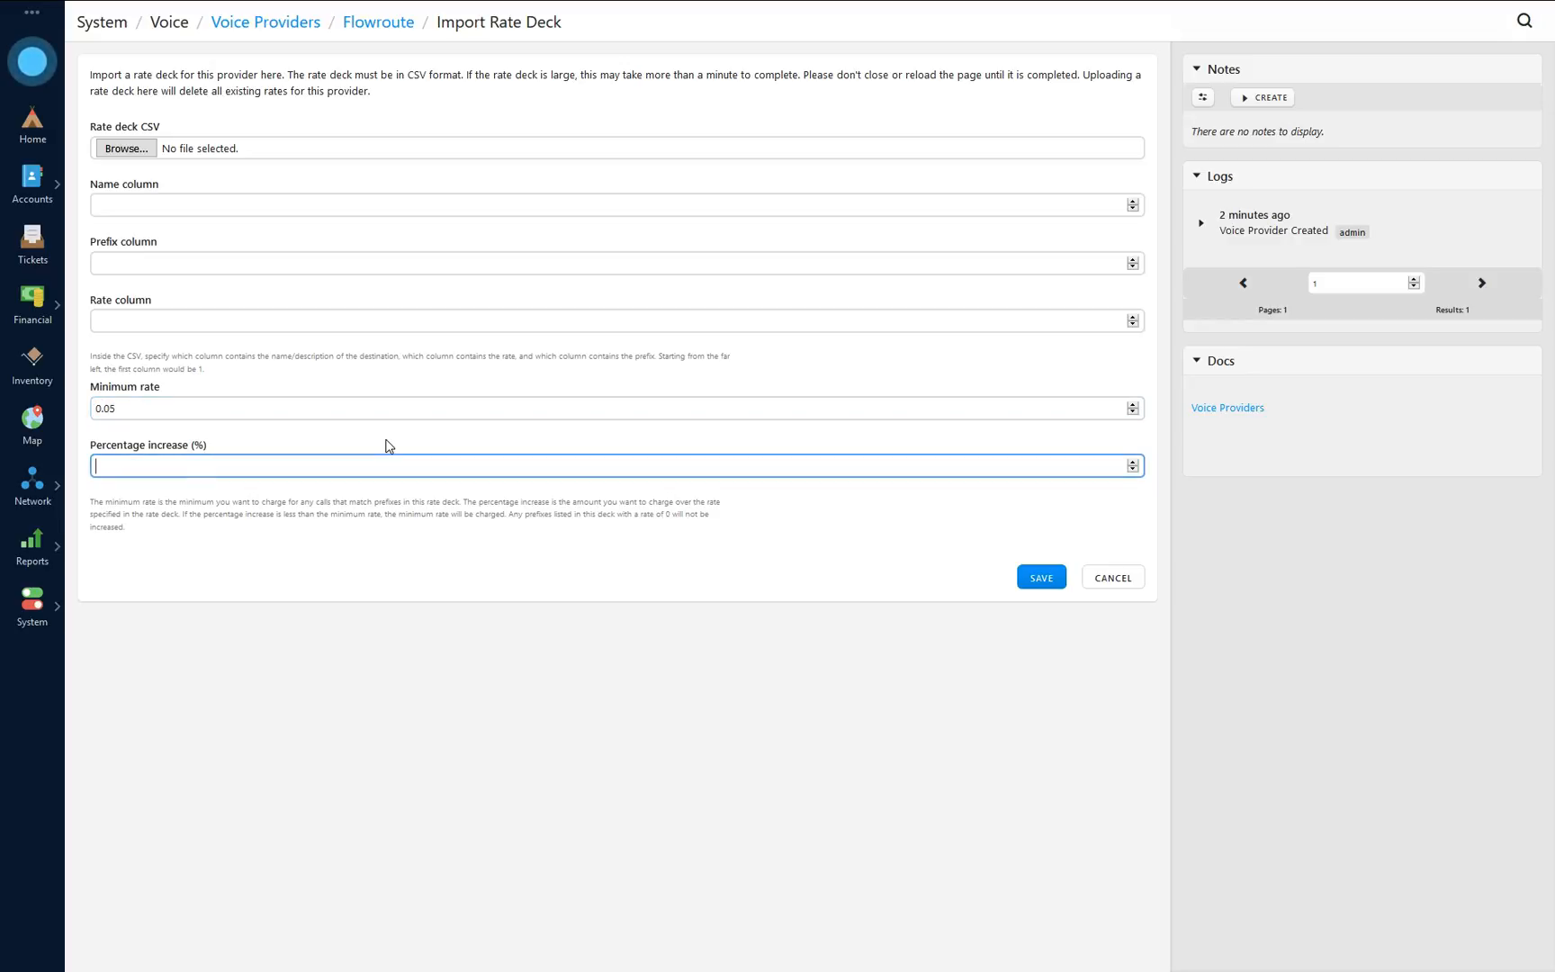
pyautogui.write('40')
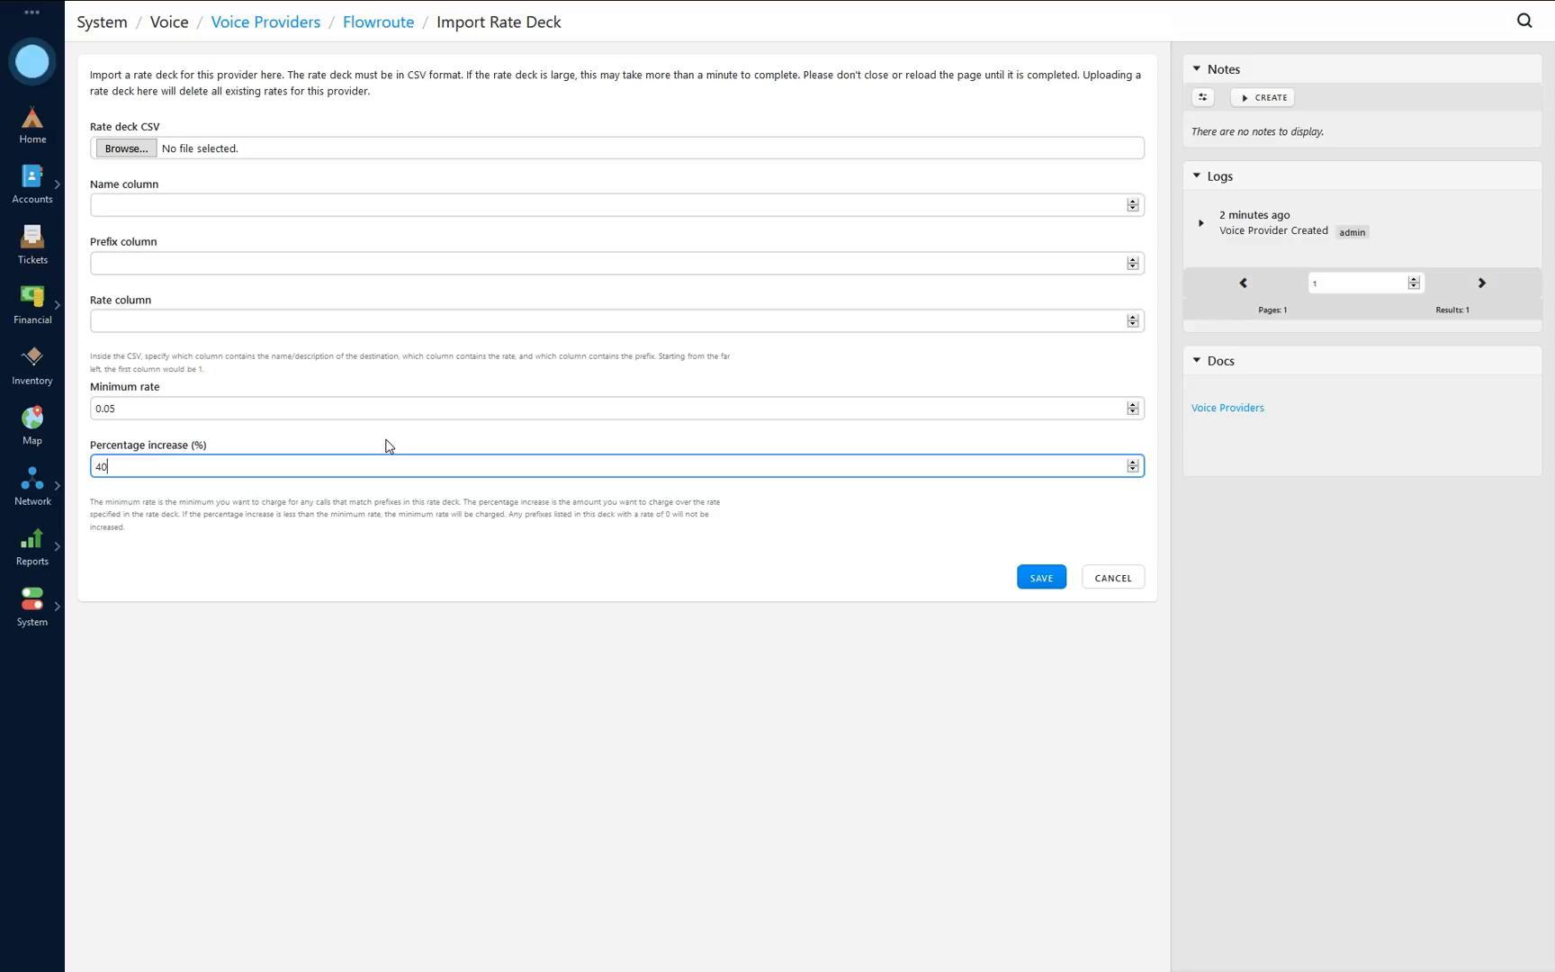